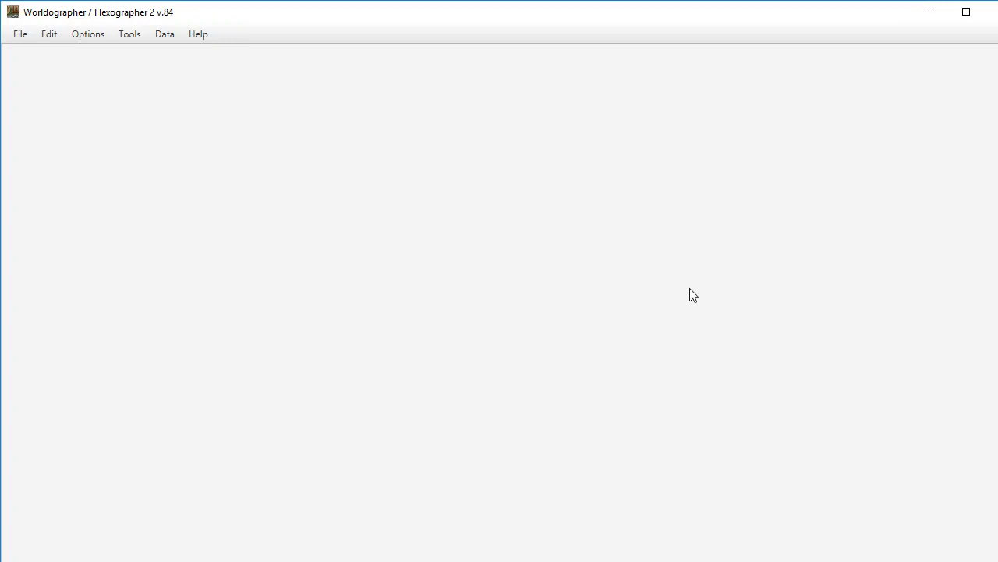
Start a new map with an Icosahedral projection and the Rows Line Up hex orientation.
{"action": "left_click", "coordinate": [22, 45]}
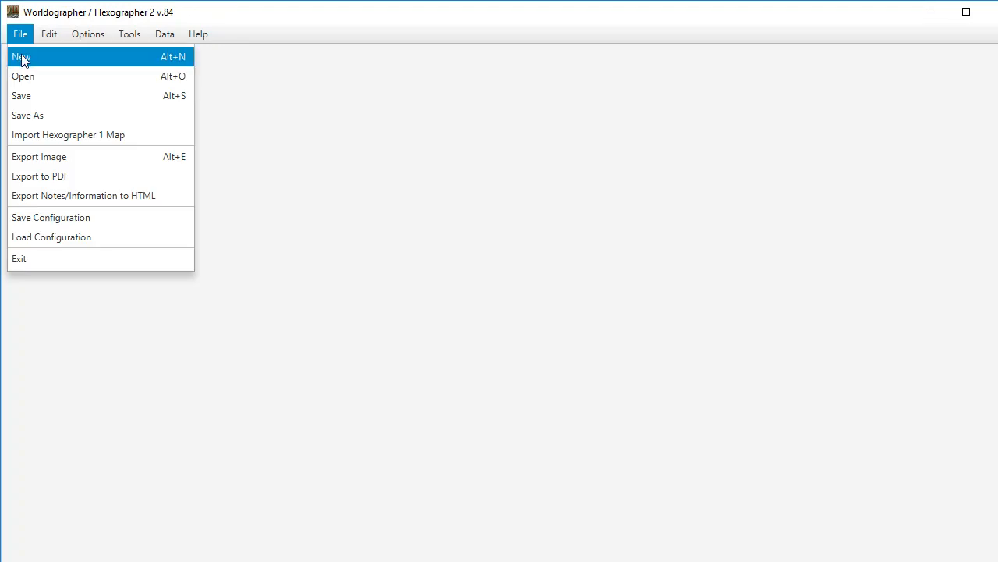
{"action": "left_click", "coordinate": [23, 55]}
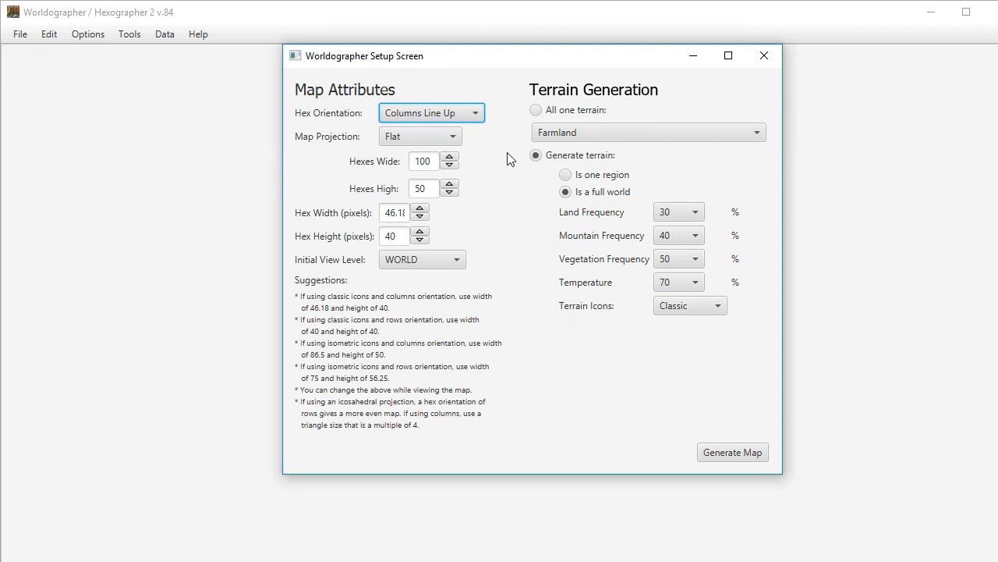
{"action": "left_click", "coordinate": [459, 137]}
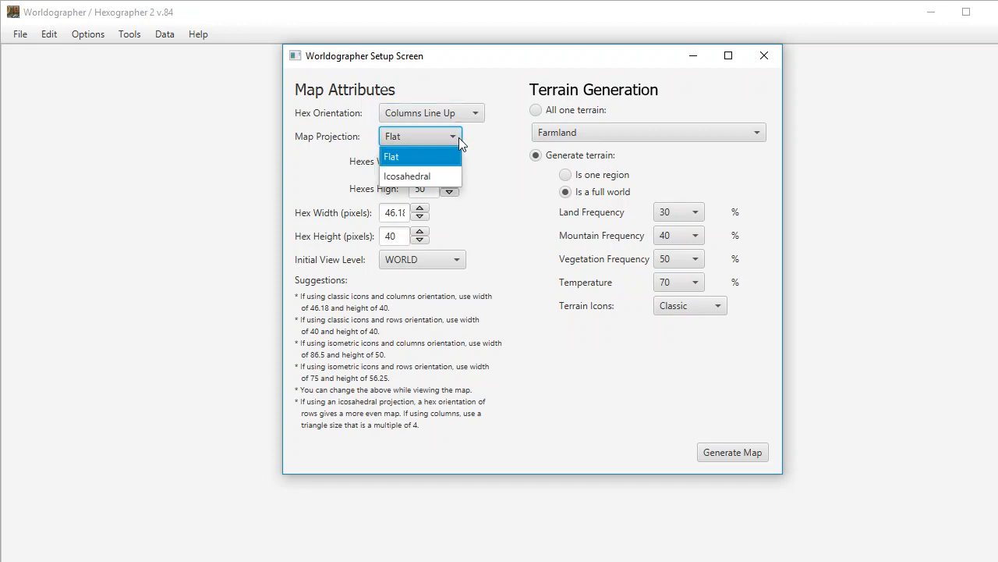
{"action": "left_click", "coordinate": [412, 177]}
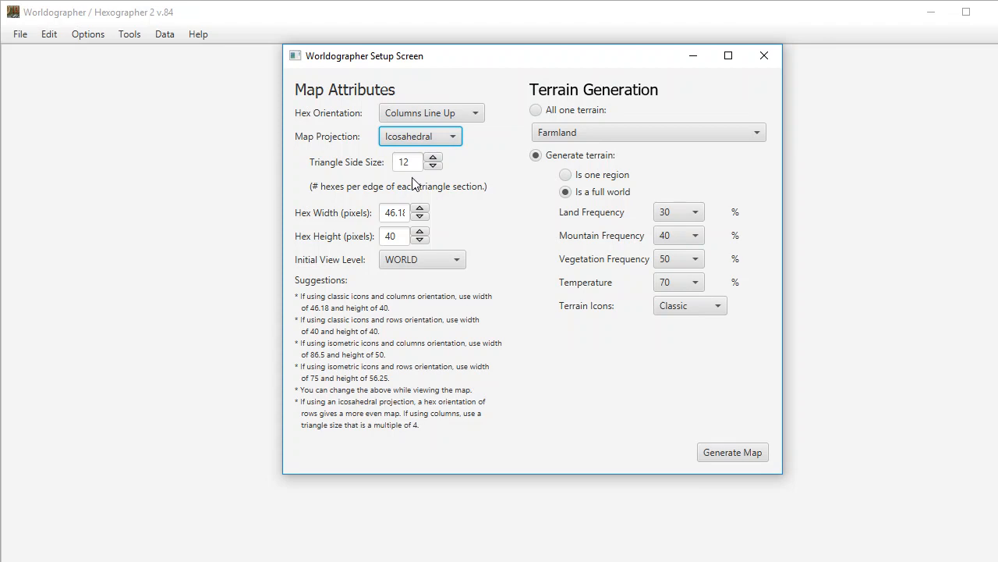
{"action": "left_click", "coordinate": [466, 114]}
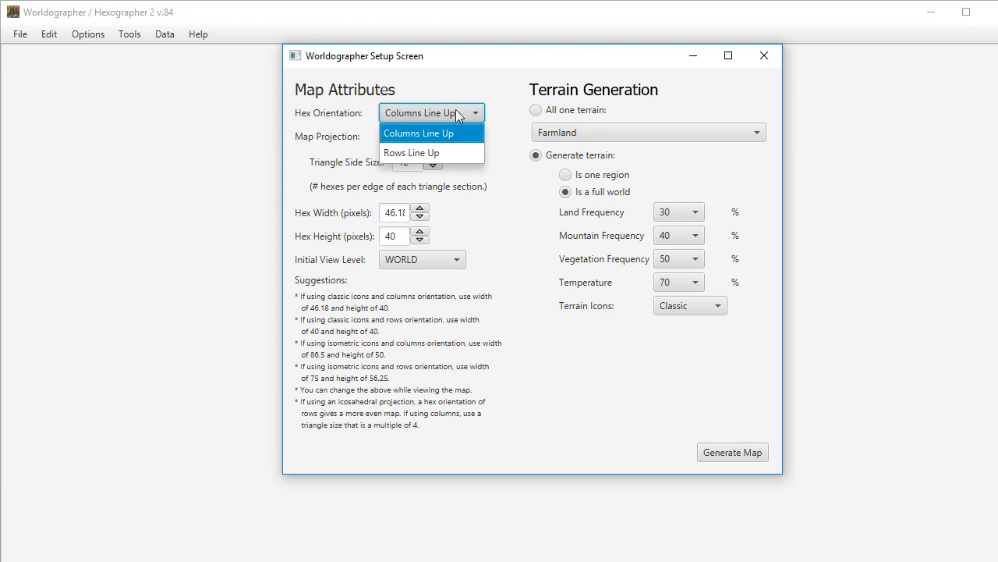
{"action": "left_click", "coordinate": [410, 155]}
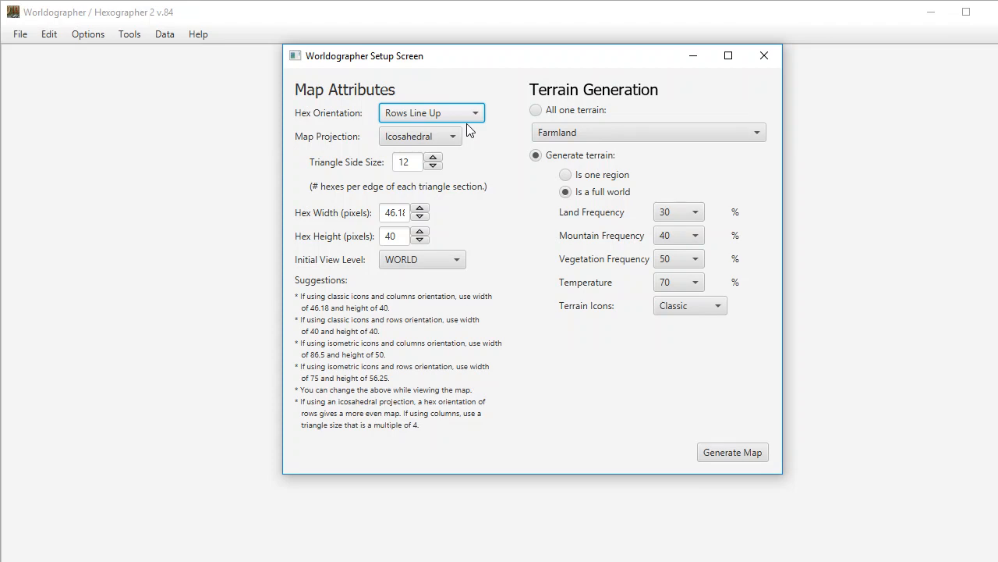
Generate the full-world map with the initial view level WORLD and Isometric terrain icons.
{"action": "left_click", "coordinate": [458, 260]}
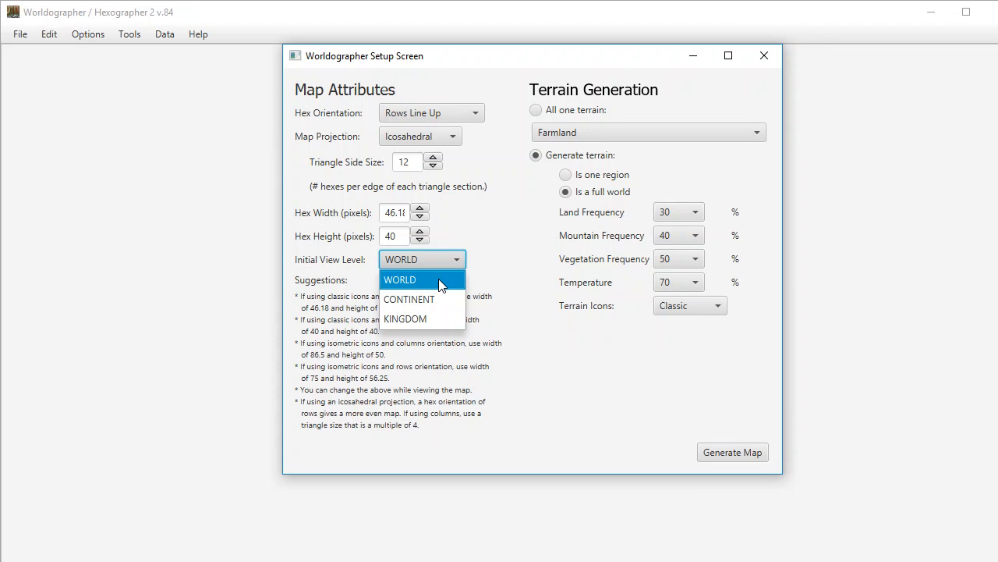
{"action": "left_click", "coordinate": [439, 281]}
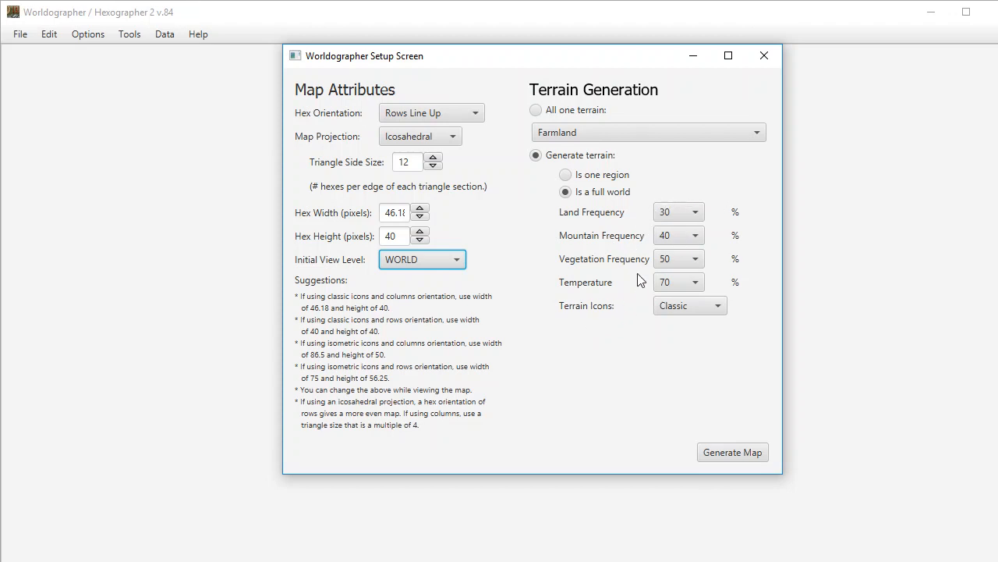
{"action": "left_click", "coordinate": [707, 309]}
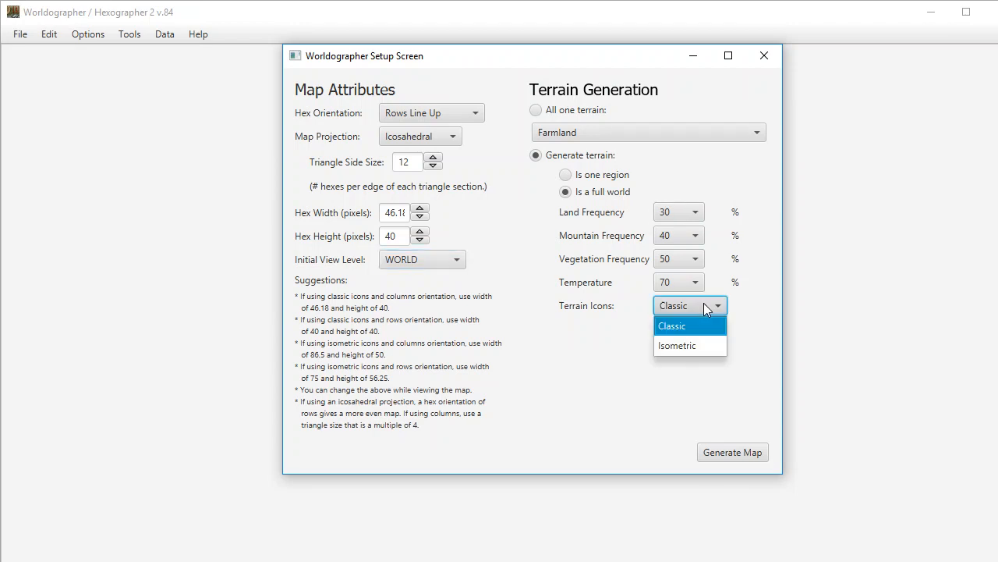
{"action": "left_click", "coordinate": [676, 345]}
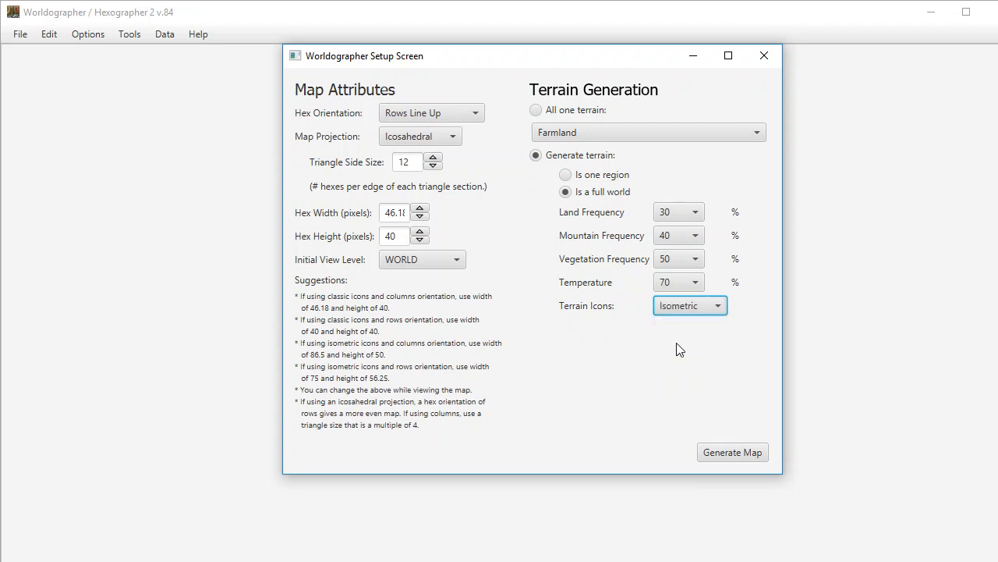
{"action": "left_click", "coordinate": [723, 460]}
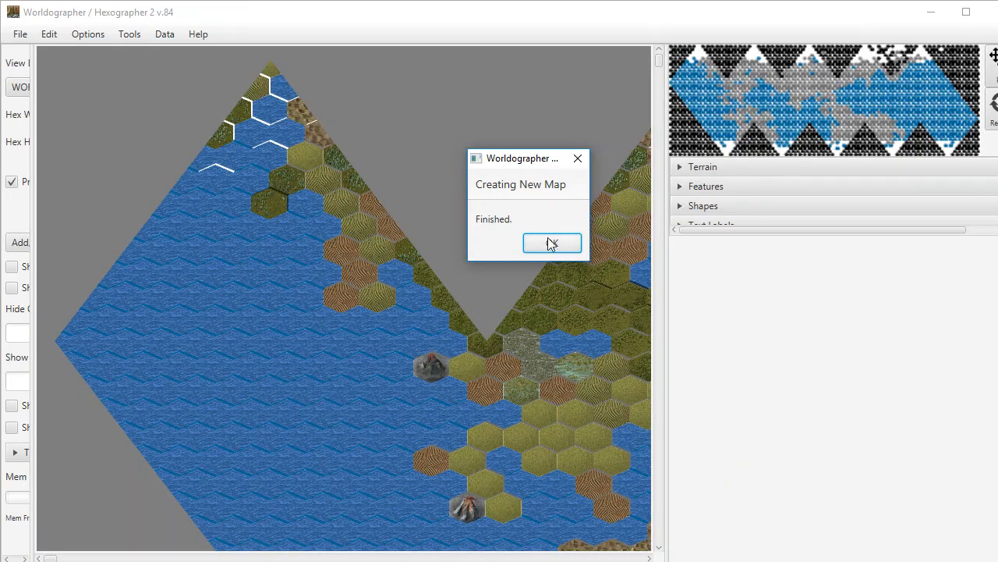
{"action": "left_click", "coordinate": [550, 243]}
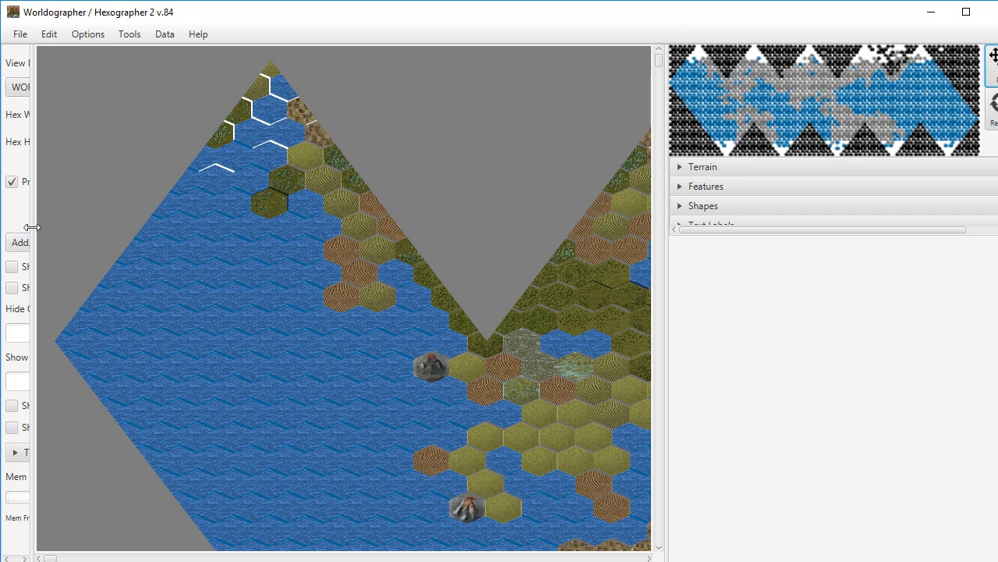
Reveal the full view settings, turn off Preserve Aspect Ratio and set the hex width to 50.
{"action": "left_click_drag", "start_coordinate": [31, 227], "coordinate": [112, 226]}
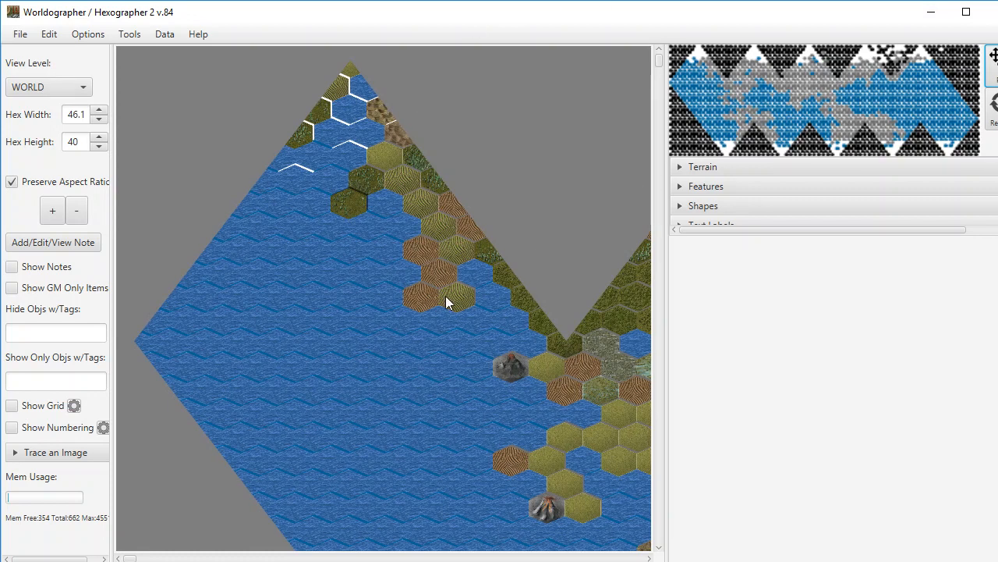
{"action": "double_click", "coordinate": [73, 115]}
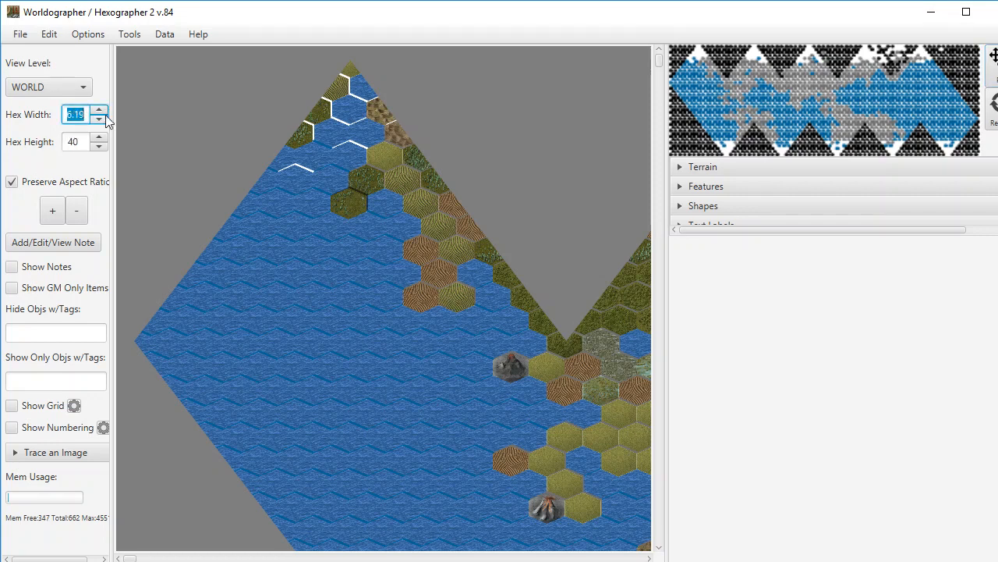
{"action": "left_click", "coordinate": [12, 182]}
{"action": "double_click", "coordinate": [75, 114]}
{"action": "type", "text": "50"}
{"action": "key", "text": "Return"}
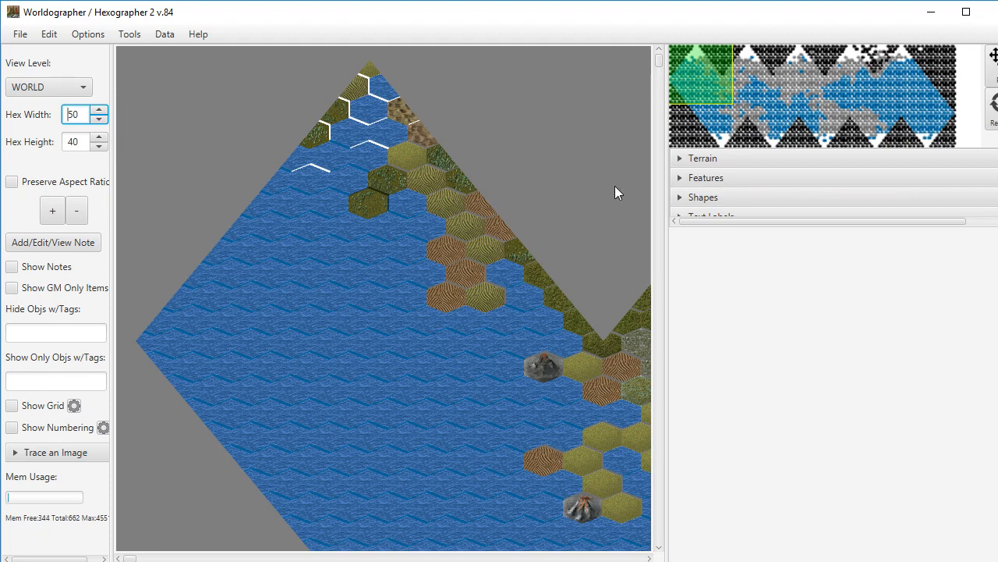
Enlarge the map by two zoom increments to a hex height of 90 and bring the mountains above the inland sea into view.
{"action": "left_click_drag", "start_coordinate": [699, 67], "coordinate": [721, 72]}
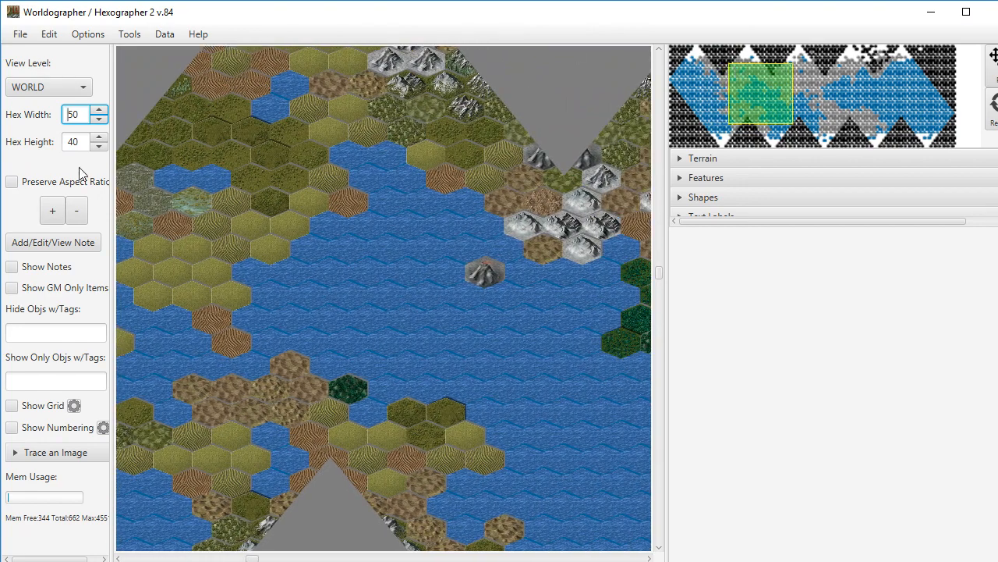
{"action": "left_click", "coordinate": [52, 211]}
{"action": "left_click", "coordinate": [52, 211]}
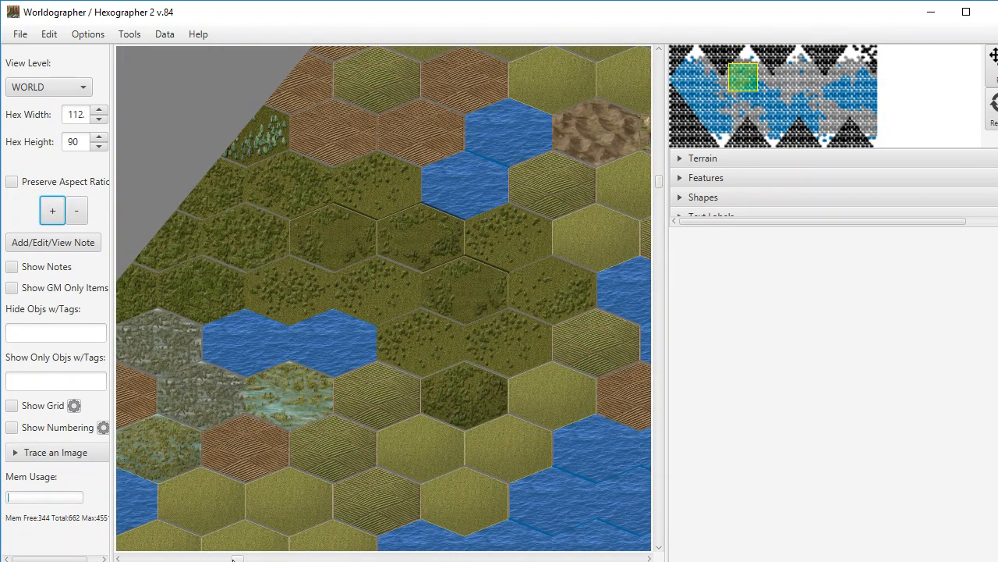
{"action": "left_click_drag", "start_coordinate": [236, 559], "coordinate": [275, 560]}
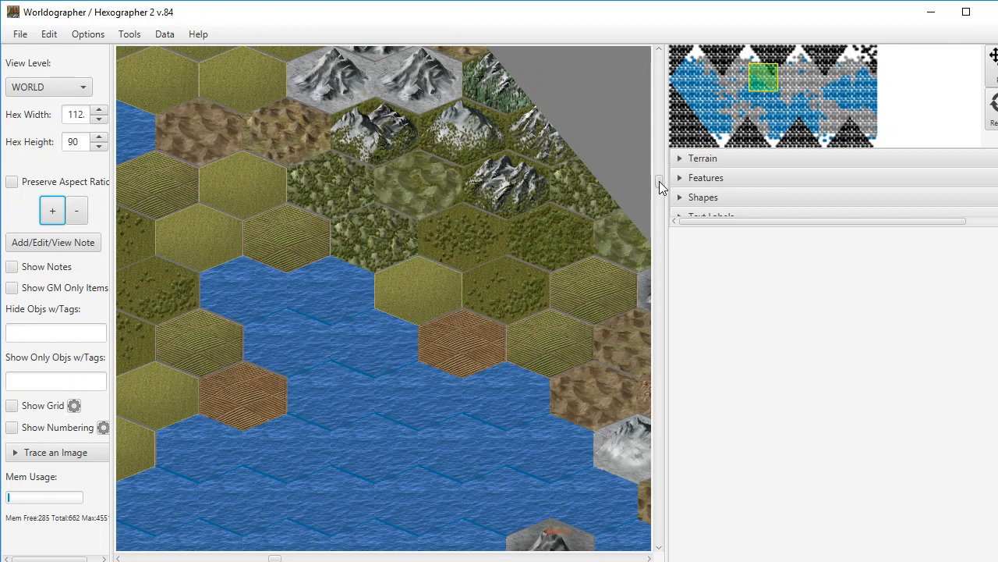
{"action": "left_click_drag", "start_coordinate": [659, 182], "coordinate": [662, 162]}
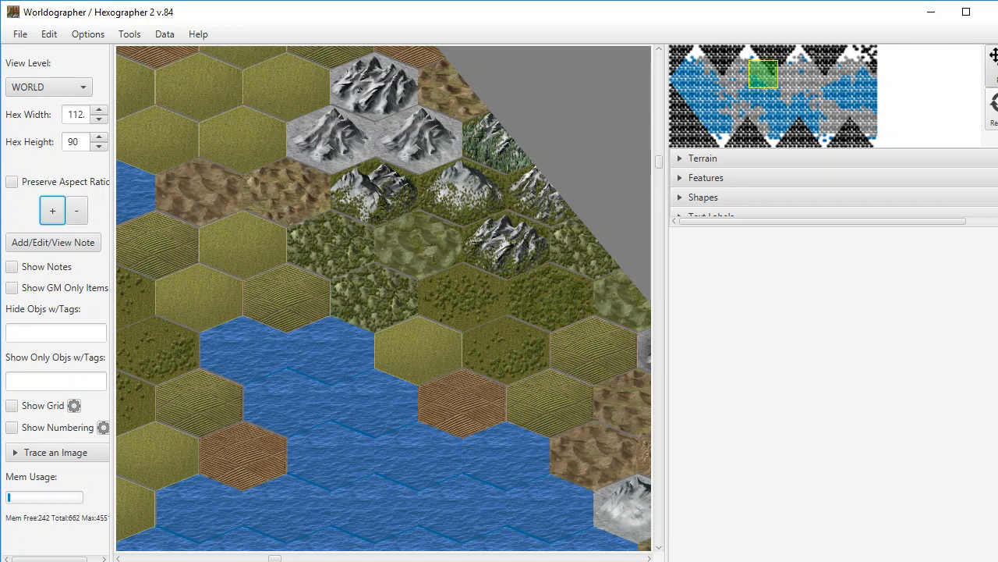
Refresh the overview map and move the view to the northern land in the next triangle section.
{"action": "left_click", "coordinate": [991, 109]}
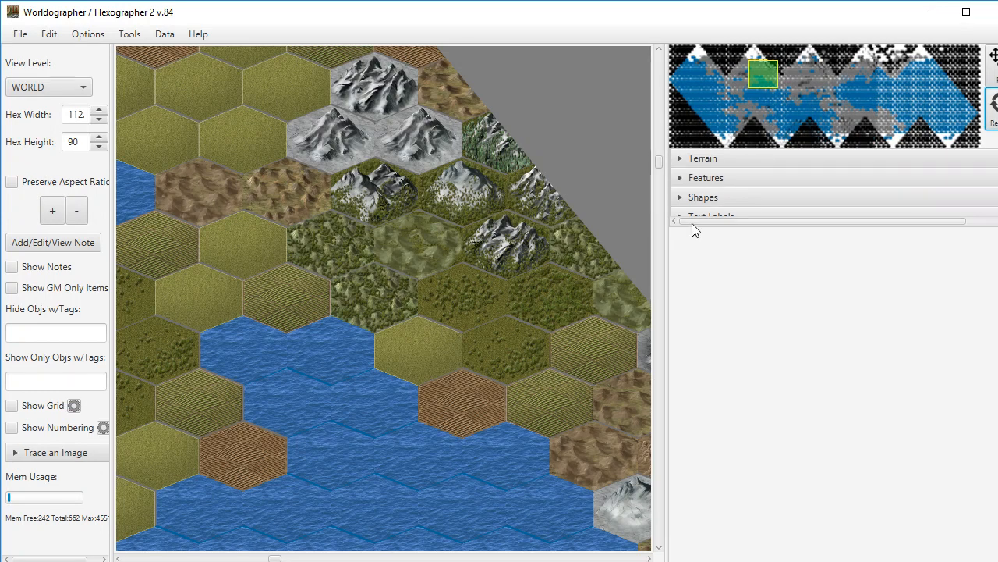
{"action": "left_click", "coordinate": [766, 84]}
{"action": "left_click_drag", "start_coordinate": [765, 84], "coordinate": [814, 62]}
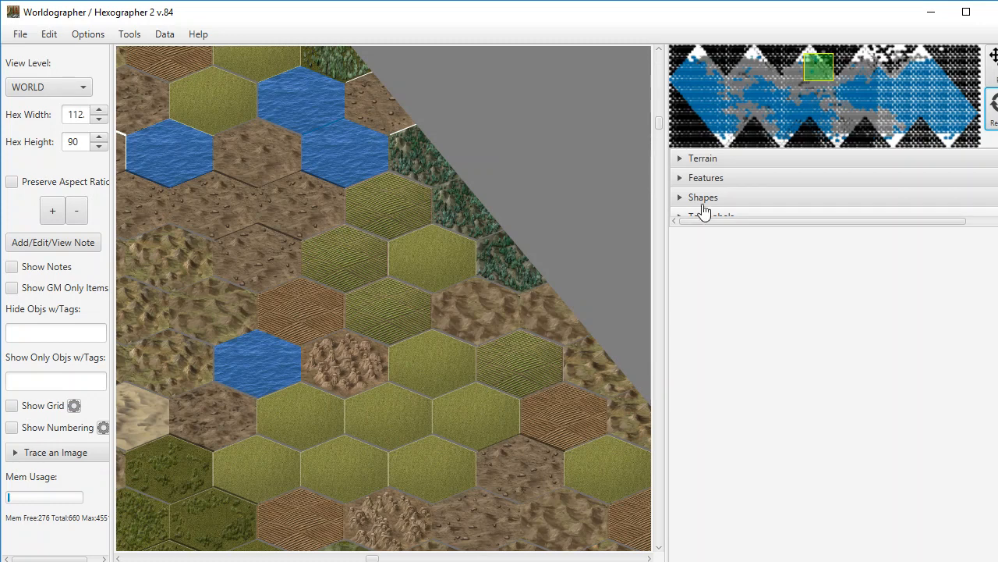
Show the terrain tiles, limited to the Isometric set and filtered by "Rows Desert".
{"action": "left_click", "coordinate": [691, 162]}
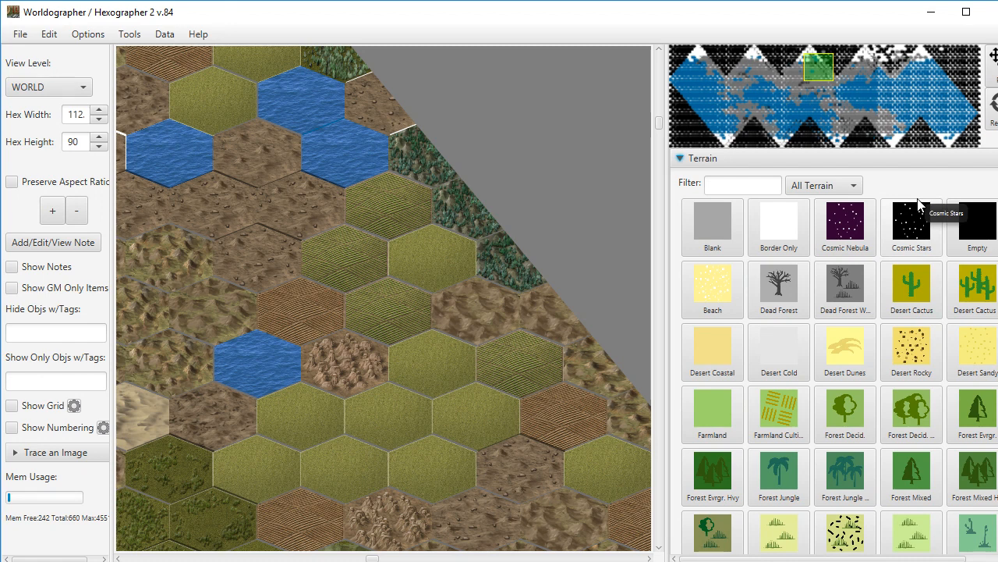
{"action": "left_click", "coordinate": [841, 191]}
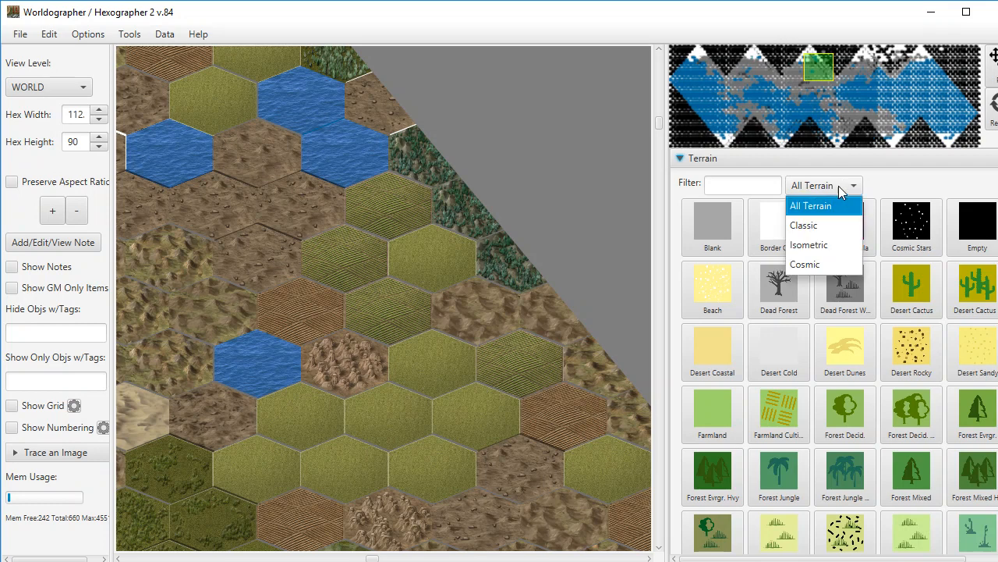
{"action": "left_click", "coordinate": [807, 248]}
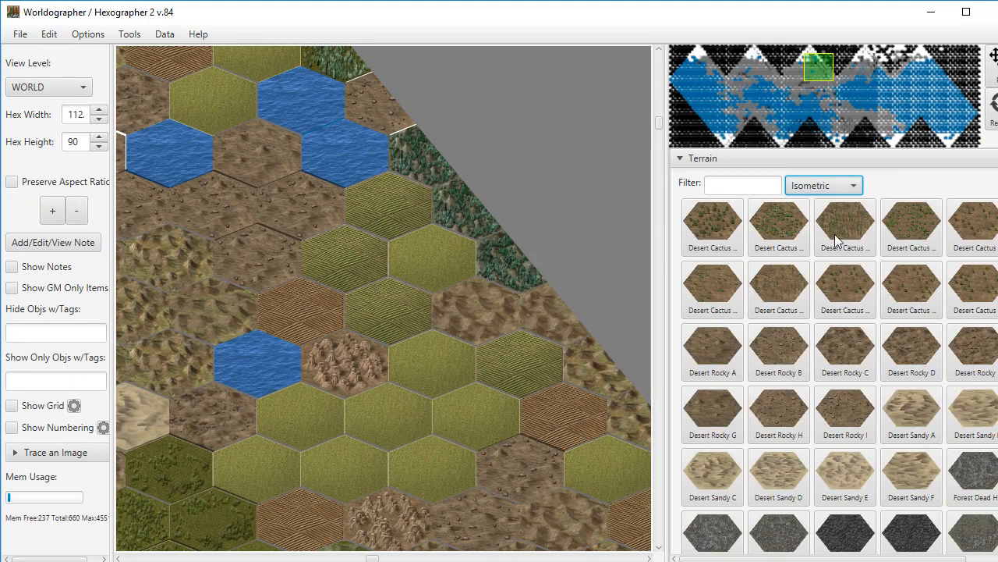
{"action": "left_click", "coordinate": [741, 184]}
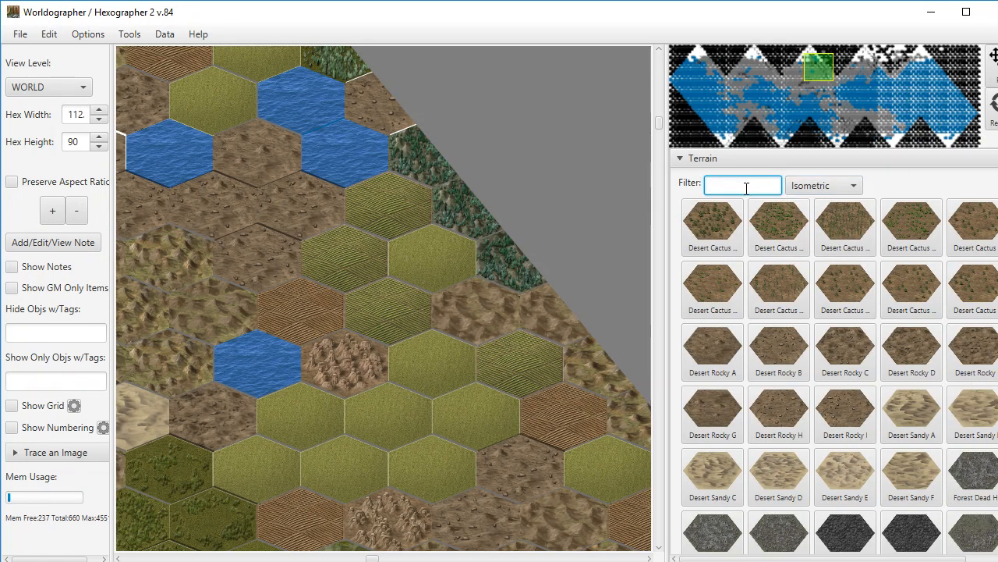
{"action": "type", "text": "Rows"}
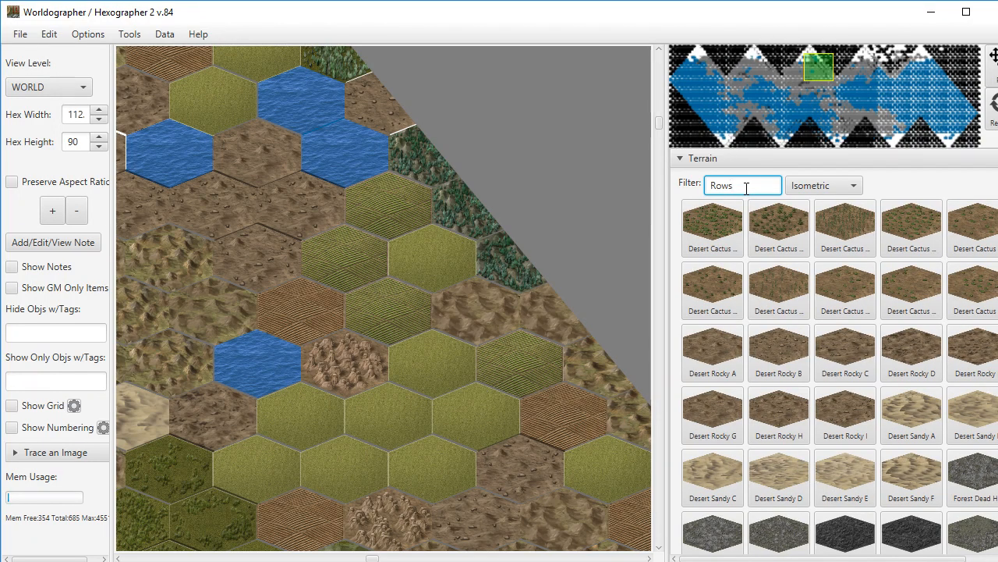
{"action": "type", "text": "Desert"}
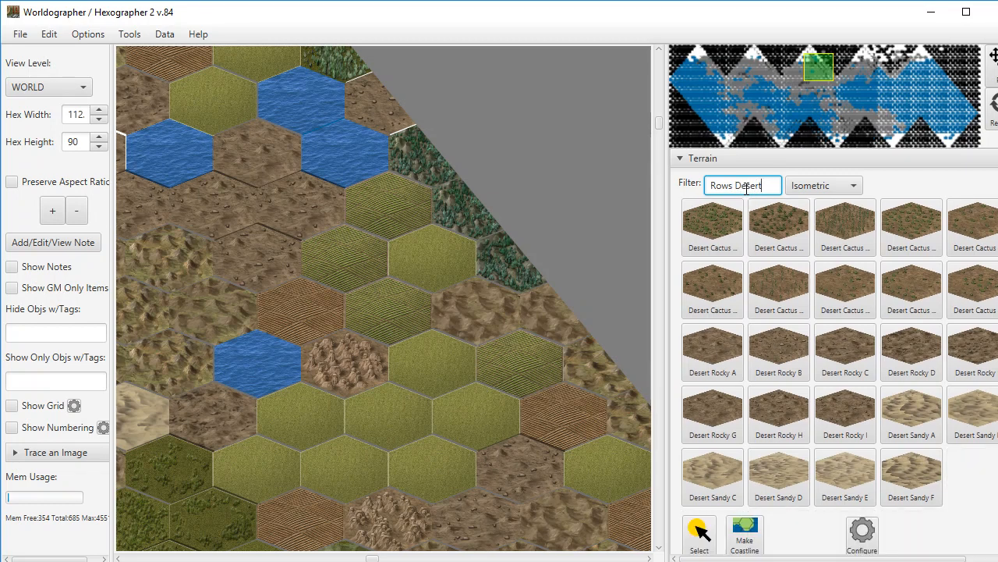
Paint Desert Sandy A over the split mountain hex on the edge between two triangle sections.
{"action": "left_click", "coordinate": [922, 418]}
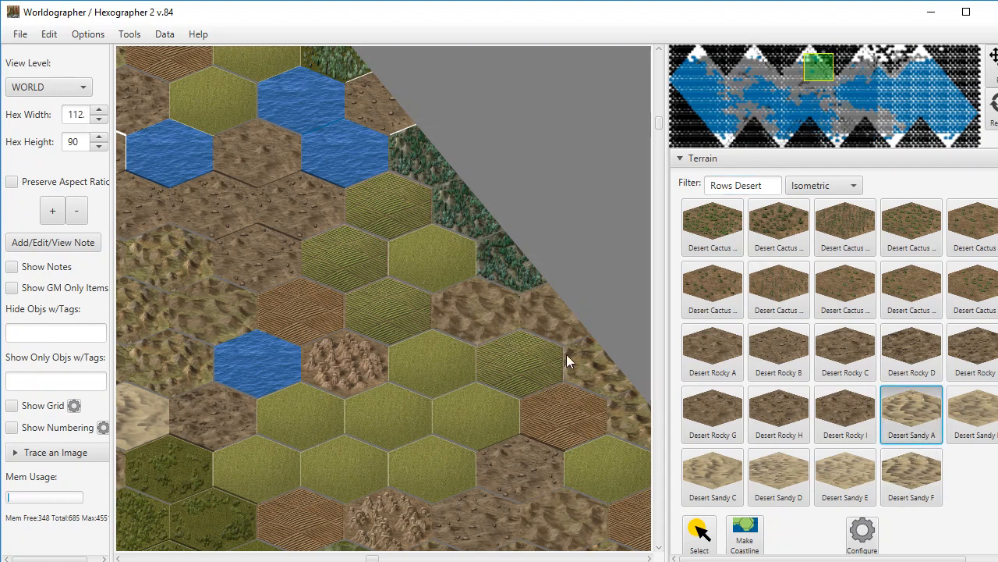
{"action": "left_click_drag", "start_coordinate": [373, 558], "coordinate": [318, 559]}
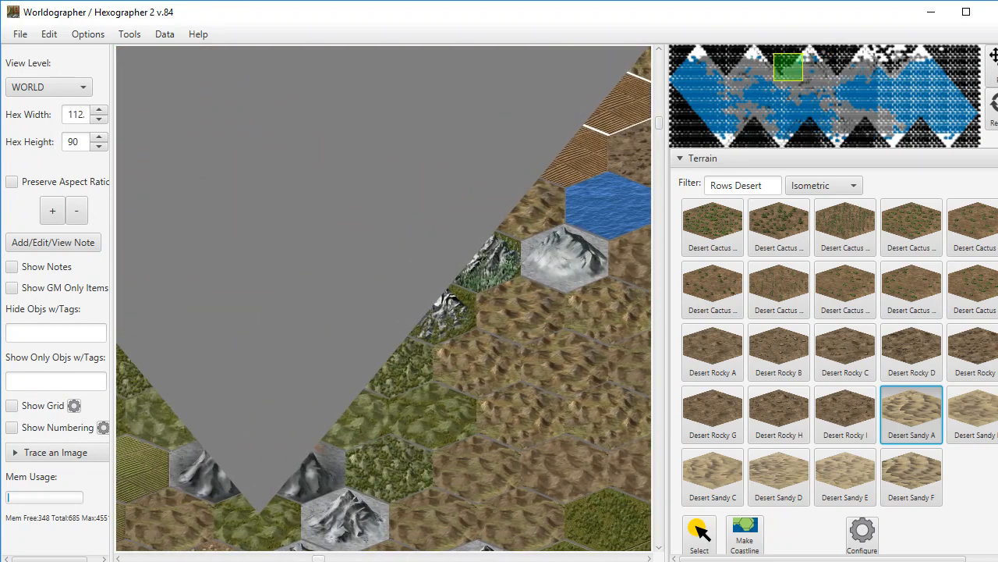
{"action": "left_click", "coordinate": [323, 474]}
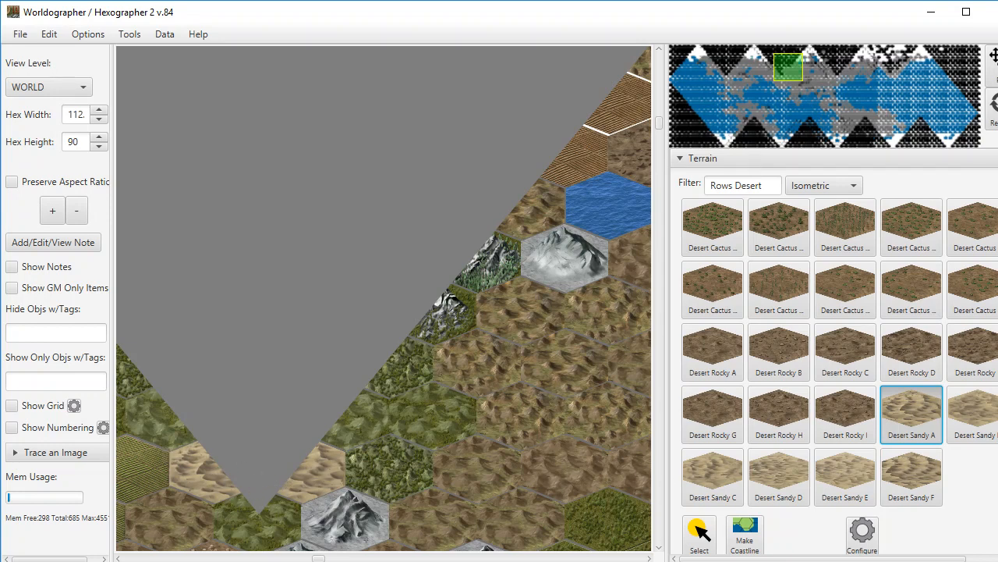
Select a hilly hex below the snowy mountain to examine its elevation and resource values.
{"action": "scroll", "coordinate": [835, 351], "scroll_direction": "down", "scroll_amount": 5}
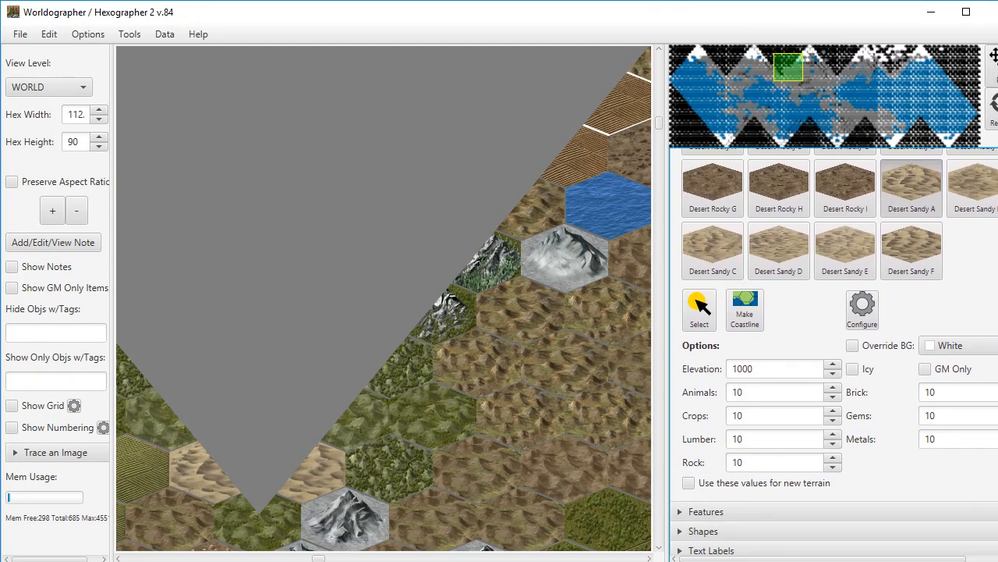
{"action": "scroll", "coordinate": [700, 304], "scroll_direction": "down", "scroll_amount": 1}
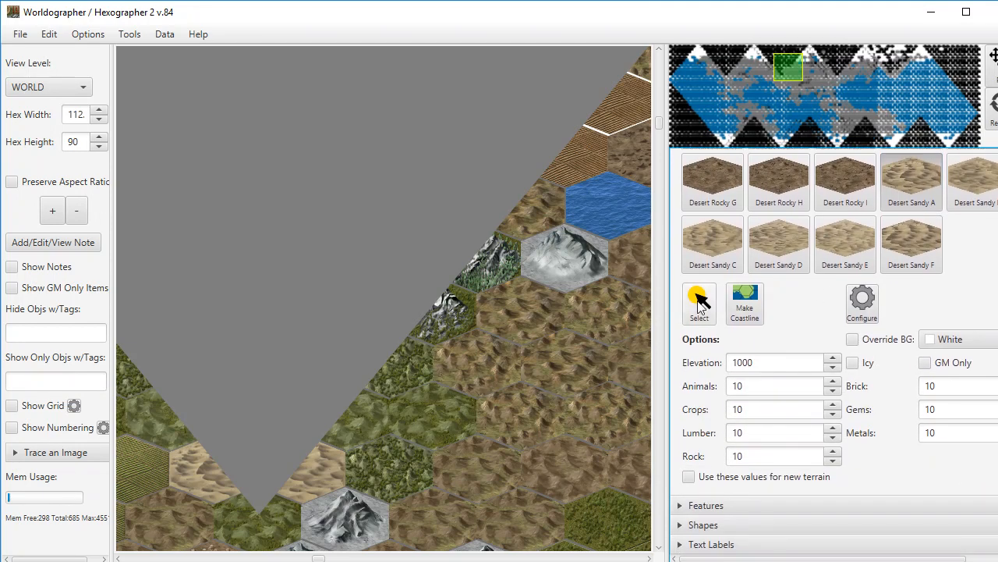
{"action": "left_click", "coordinate": [700, 305]}
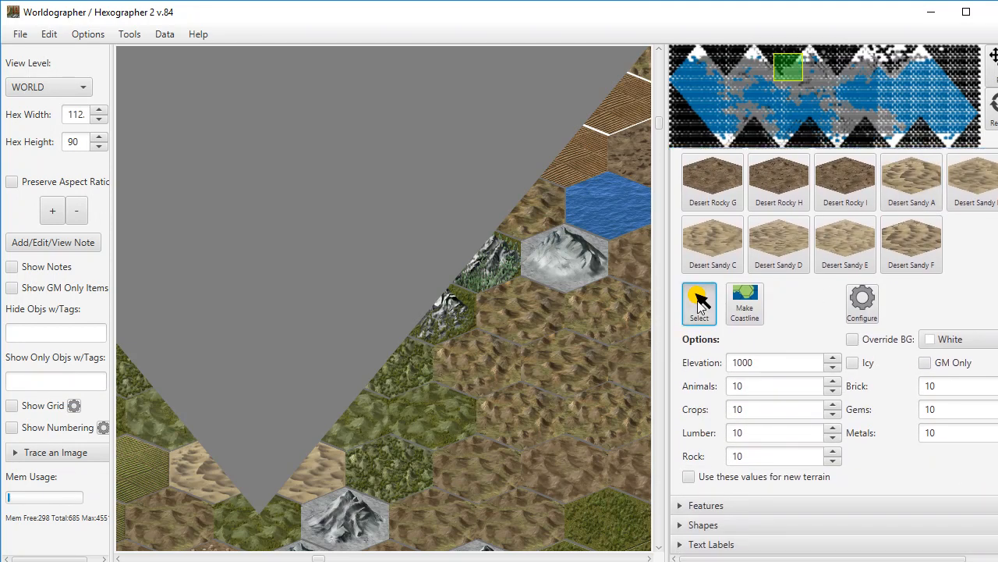
{"action": "left_click", "coordinate": [561, 367]}
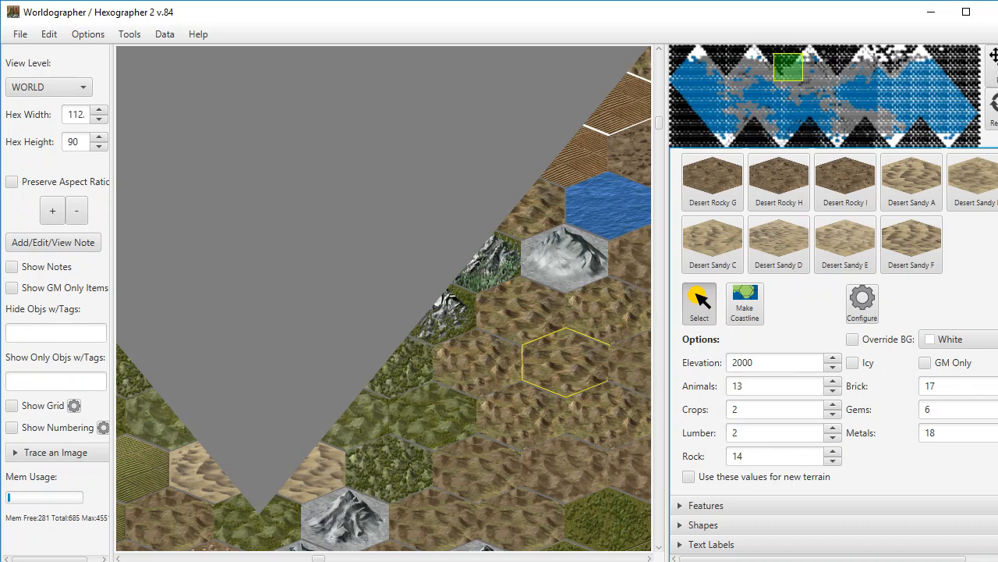
Show the placeable map features, limited to the Isometric set, and look through the available icons.
{"action": "left_click", "coordinate": [694, 506]}
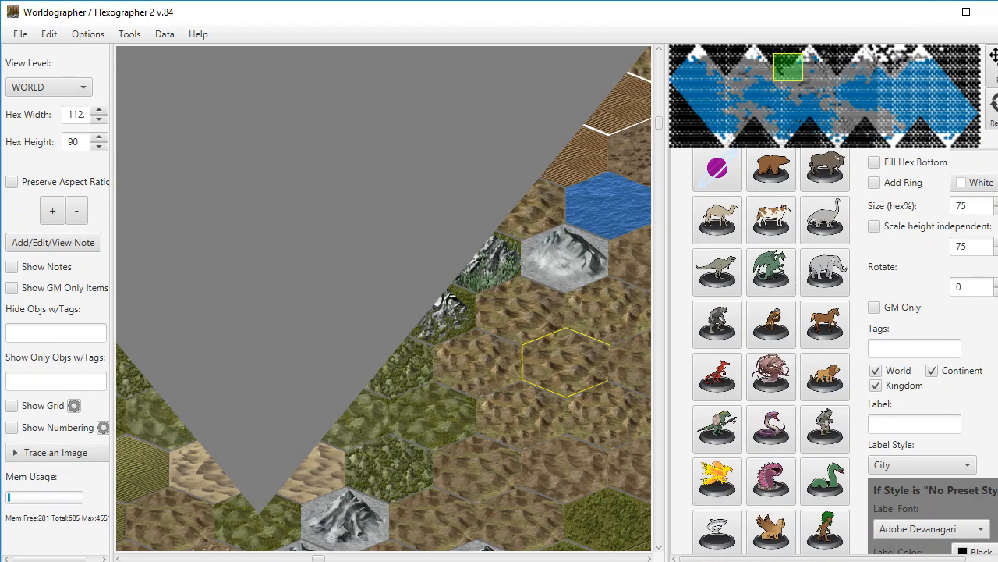
{"action": "scroll", "coordinate": [817, 203], "scroll_direction": "up", "scroll_amount": 5}
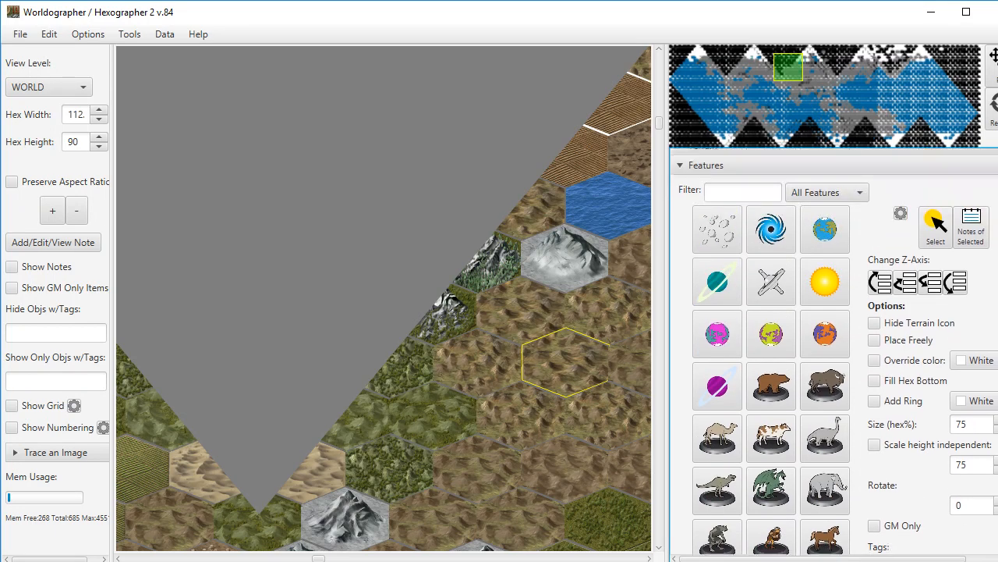
{"action": "left_click", "coordinate": [769, 202]}
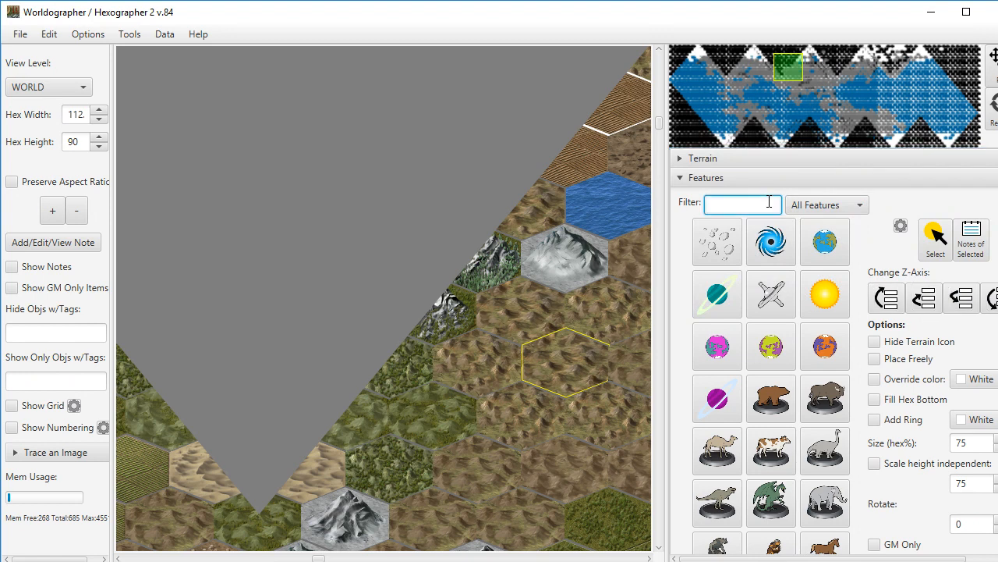
{"action": "left_click", "coordinate": [814, 208]}
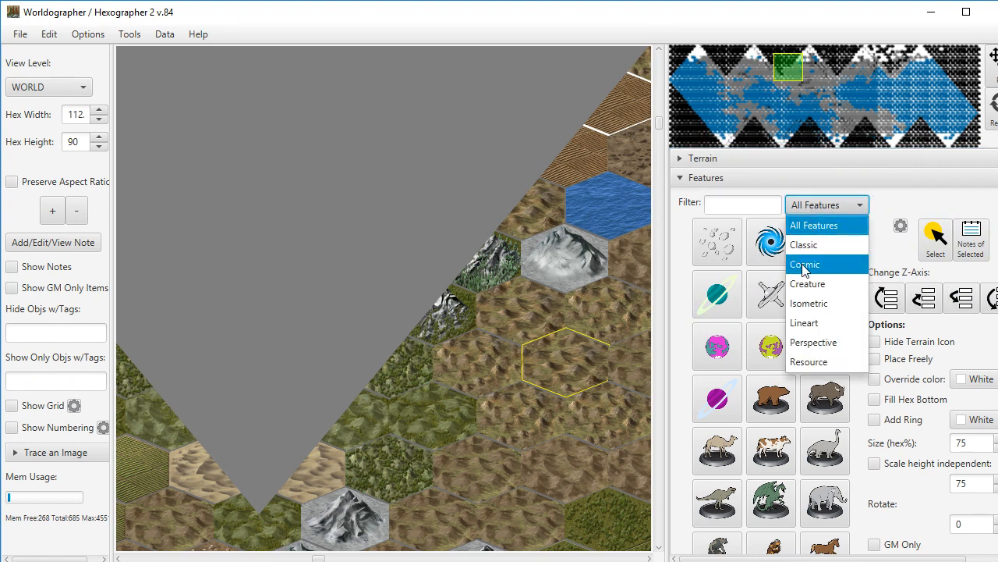
{"action": "left_click", "coordinate": [803, 305]}
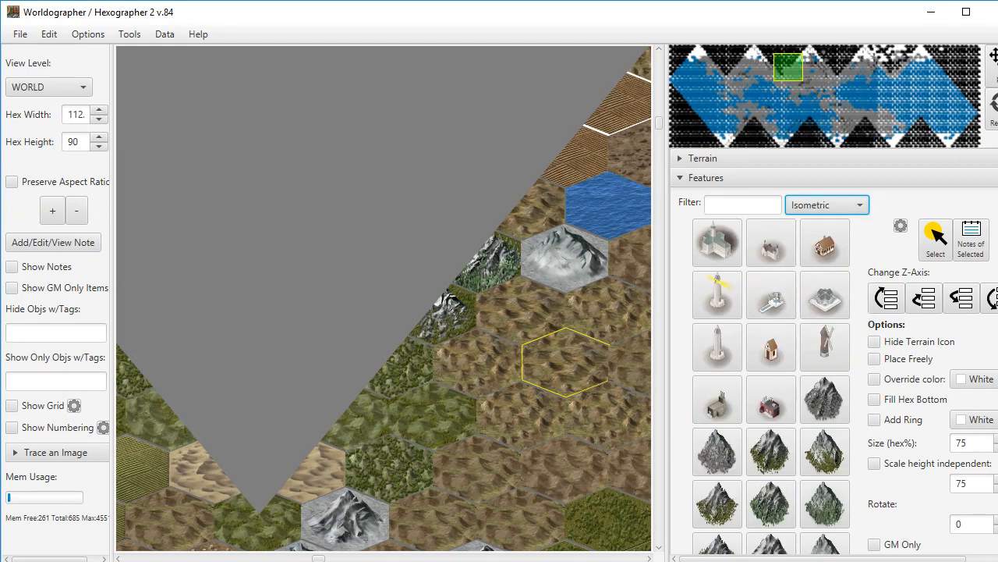
{"action": "scroll", "coordinate": [835, 351], "scroll_direction": "down", "scroll_amount": 15}
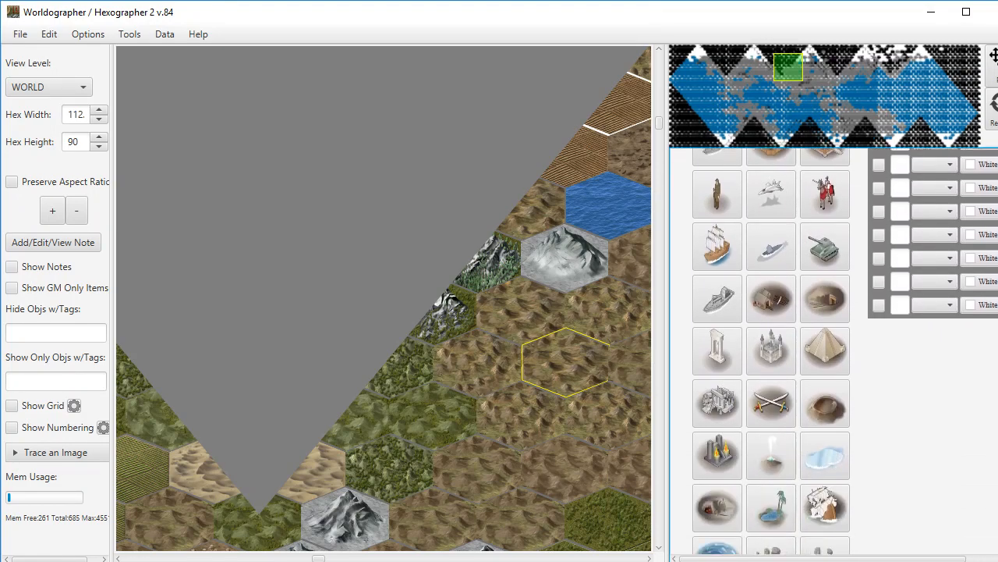
{"action": "scroll", "coordinate": [834, 351], "scroll_direction": "up", "scroll_amount": 15}
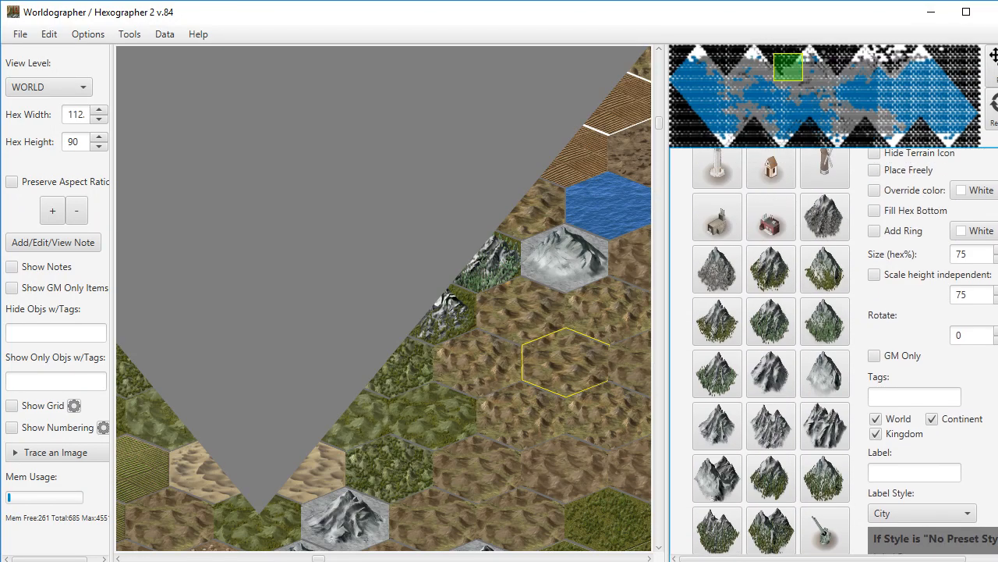
Filter the features by "city" and place the round city icon on the hilly hex just below the snowy mountain.
{"action": "left_click", "coordinate": [745, 203]}
{"action": "type", "text": "city"}
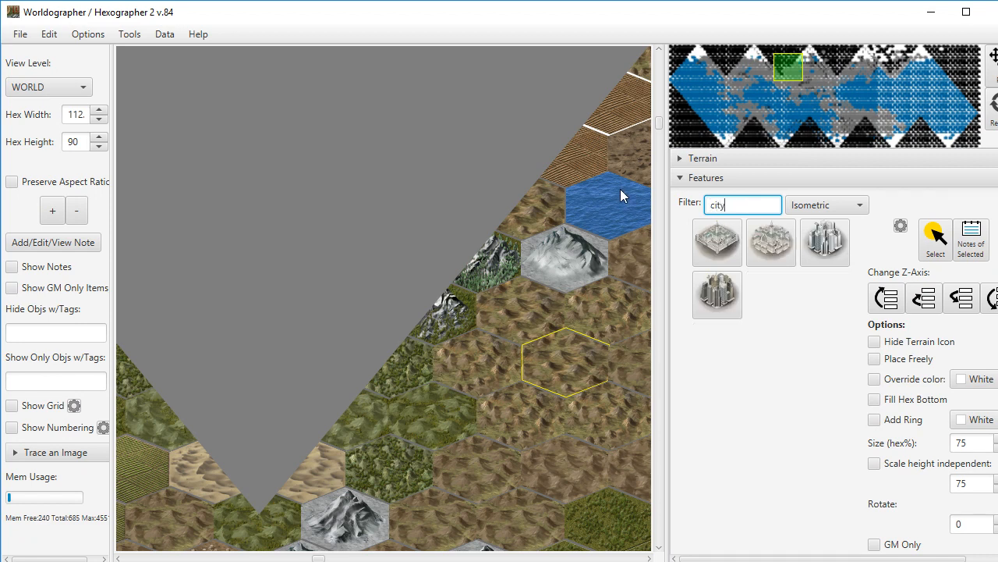
{"action": "left_click", "coordinate": [780, 255]}
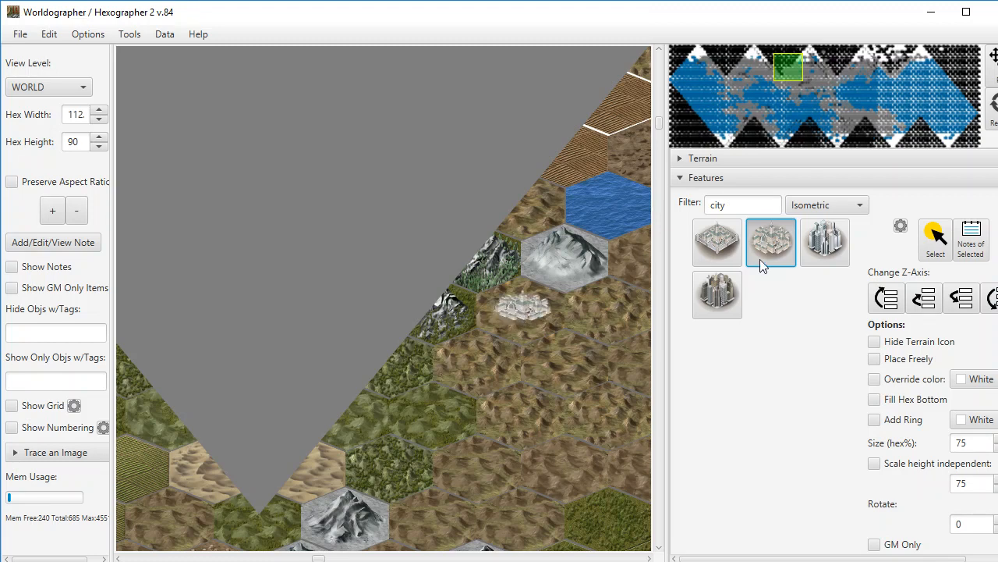
Select the placed city and enlarge it to about 86% of the hex, rotated by about 5 degrees.
{"action": "left_click", "coordinate": [936, 238]}
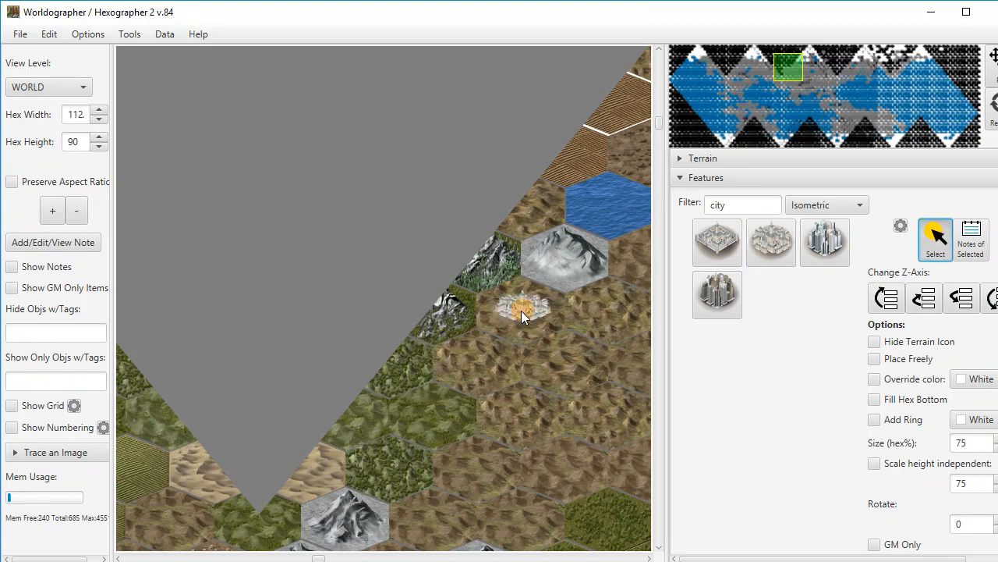
{"action": "left_click", "coordinate": [521, 310]}
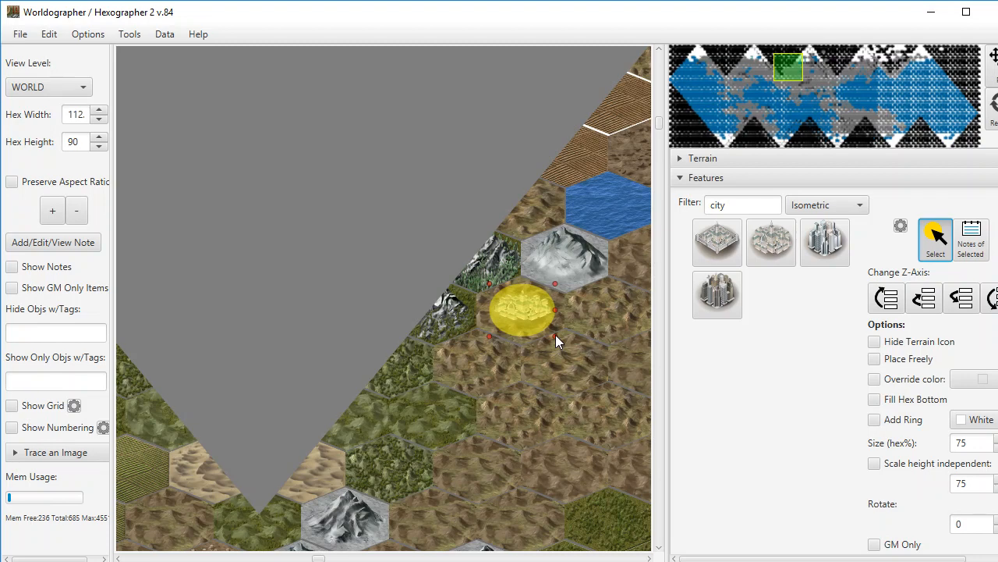
{"action": "left_click_drag", "start_coordinate": [556, 335], "coordinate": [554, 313]}
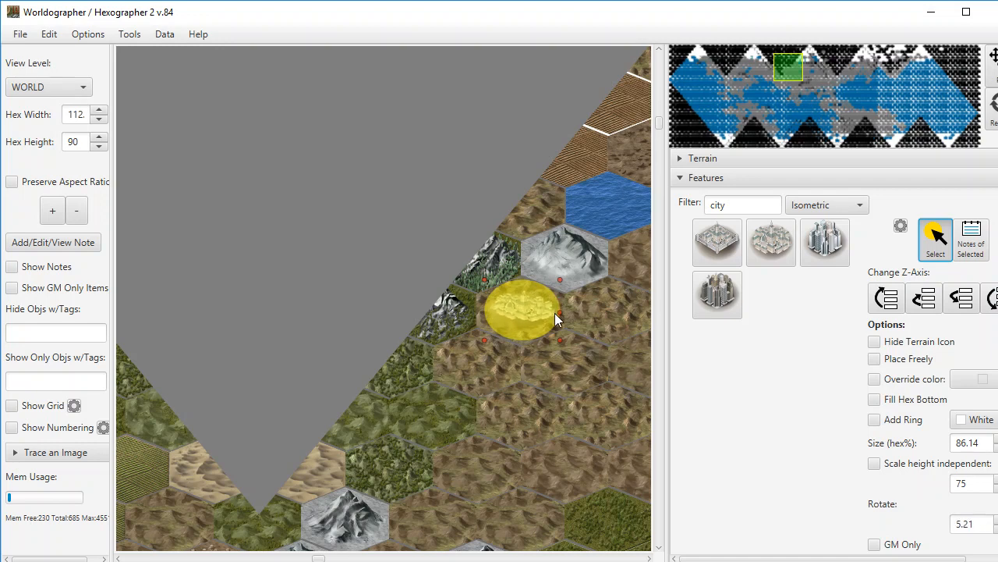
Open the selected city's note to read its generated details, and close it without changes.
{"action": "left_click", "coordinate": [971, 243]}
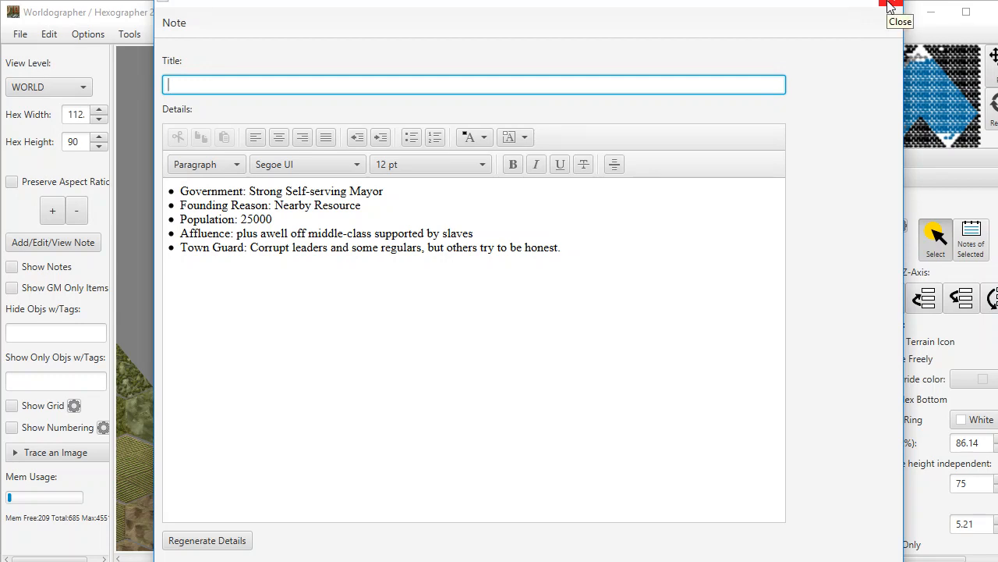
{"action": "left_click", "coordinate": [890, 7]}
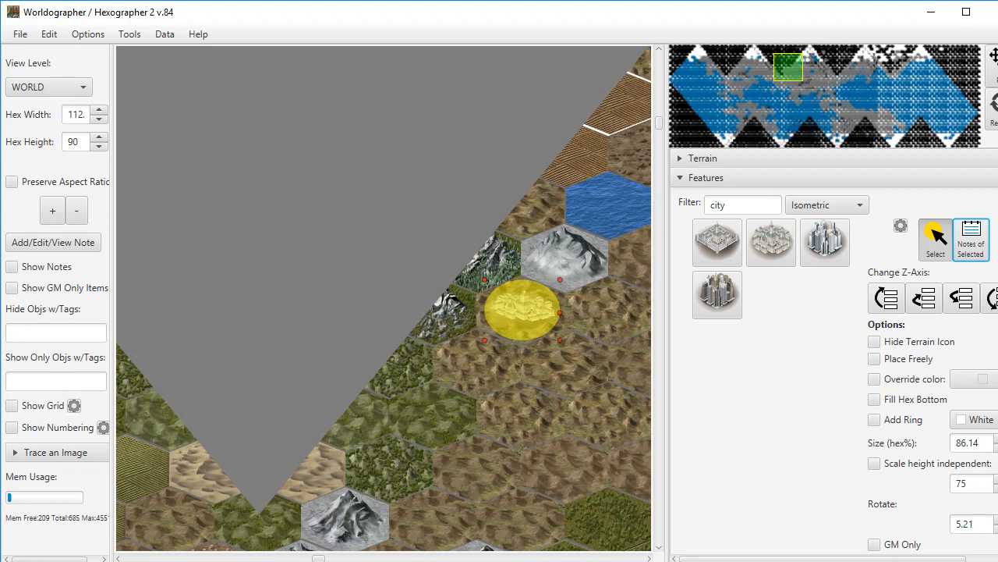
Show the Shapes tools and examine the drawing tools, presets, stroke, fill, shadow and arc options.
{"action": "scroll", "coordinate": [824, 546], "scroll_direction": "down", "scroll_amount": 8}
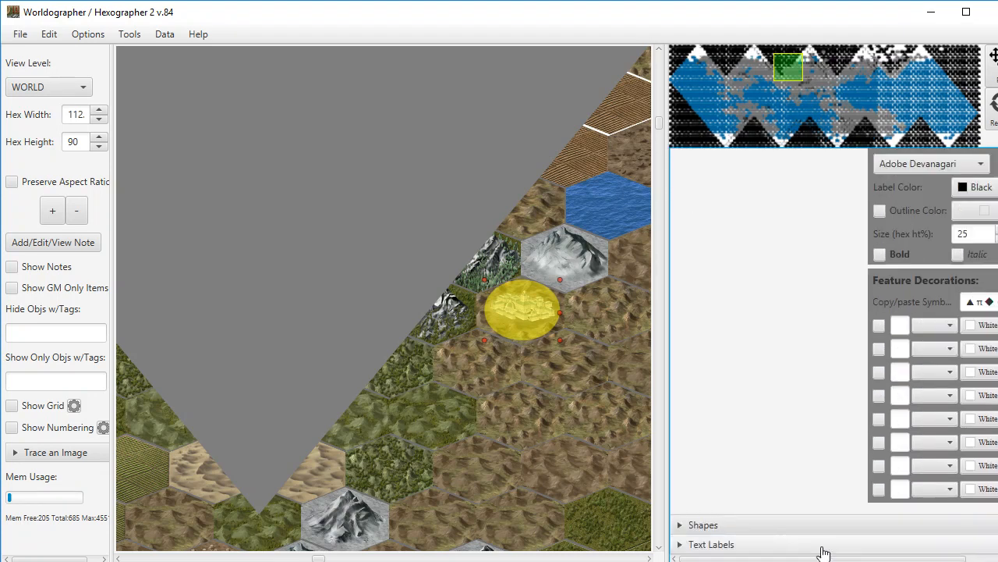
{"action": "left_click", "coordinate": [681, 525]}
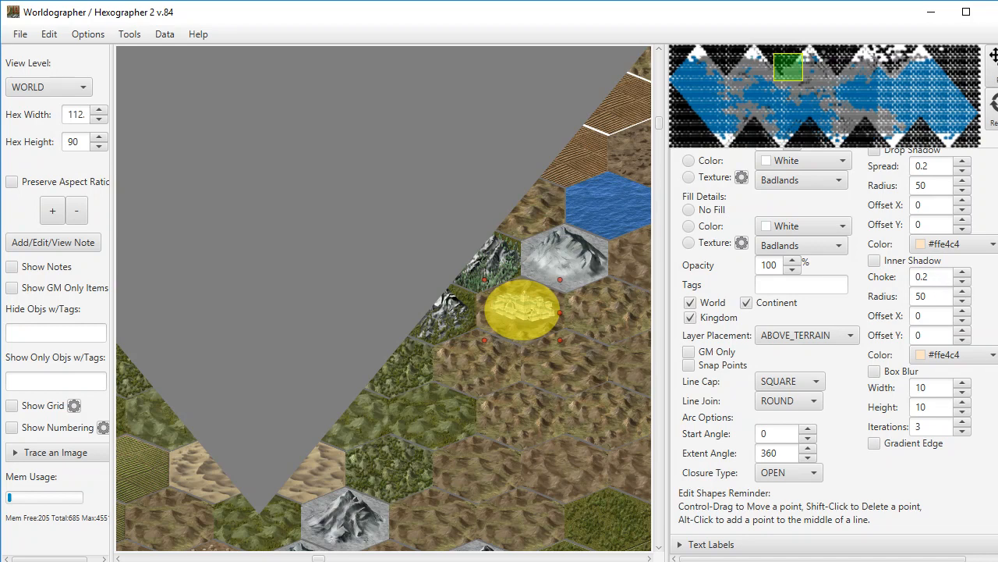
{"action": "scroll", "coordinate": [928, 276], "scroll_direction": "up", "scroll_amount": 5}
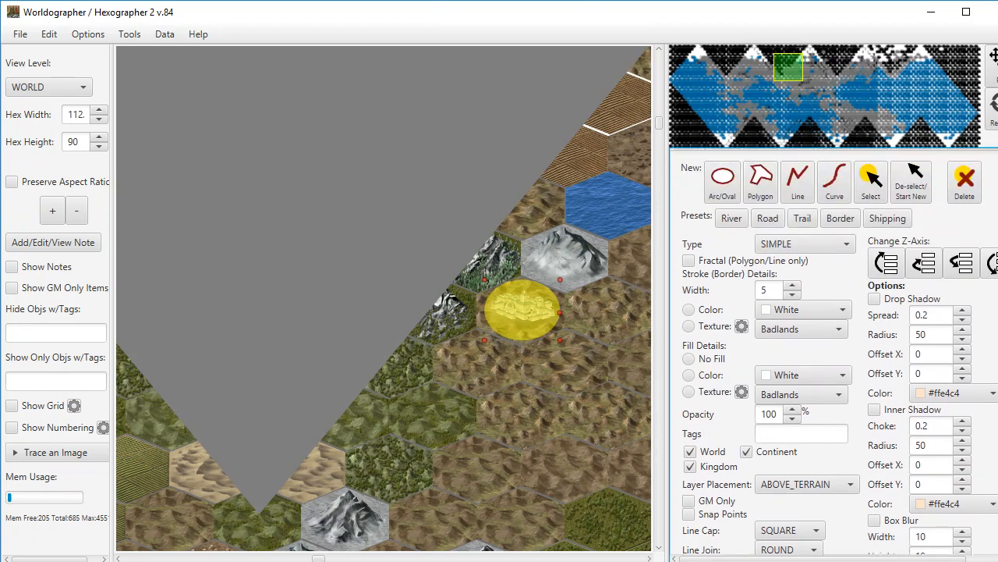
{"action": "scroll", "coordinate": [833, 351], "scroll_direction": "up", "scroll_amount": 1}
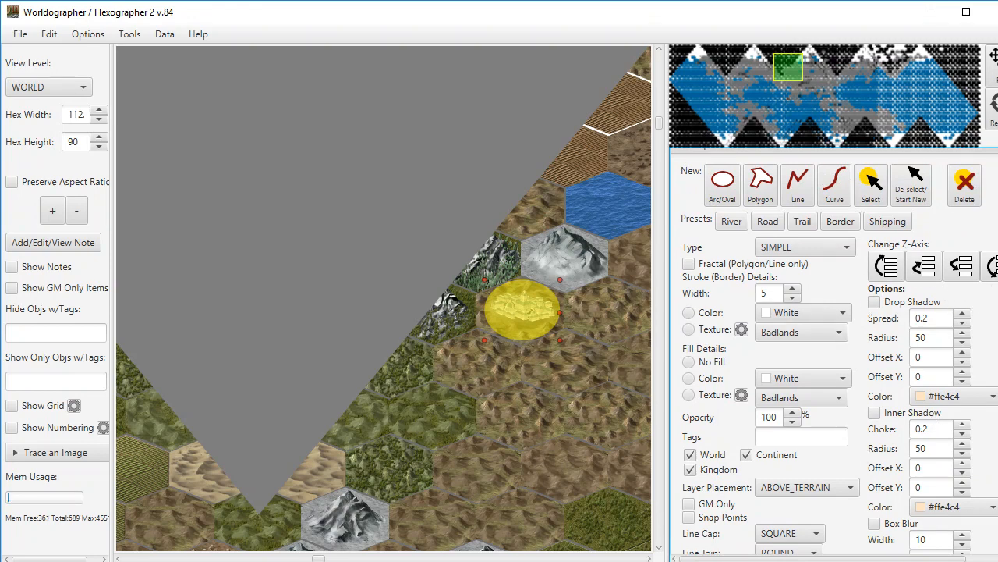
{"action": "scroll", "coordinate": [835, 352], "scroll_direction": "down", "scroll_amount": 3}
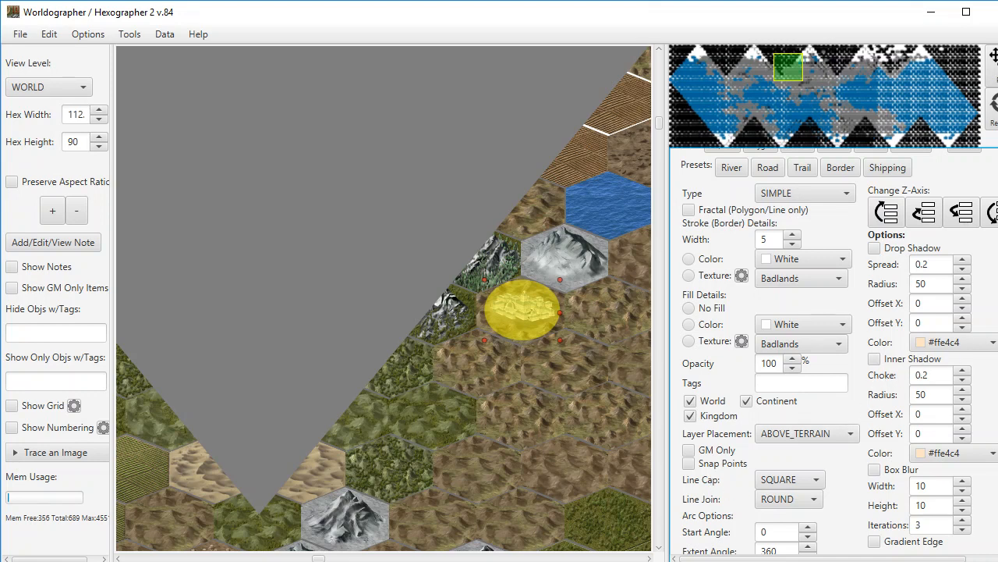
{"action": "scroll", "coordinate": [928, 376], "scroll_direction": "down", "scroll_amount": 3}
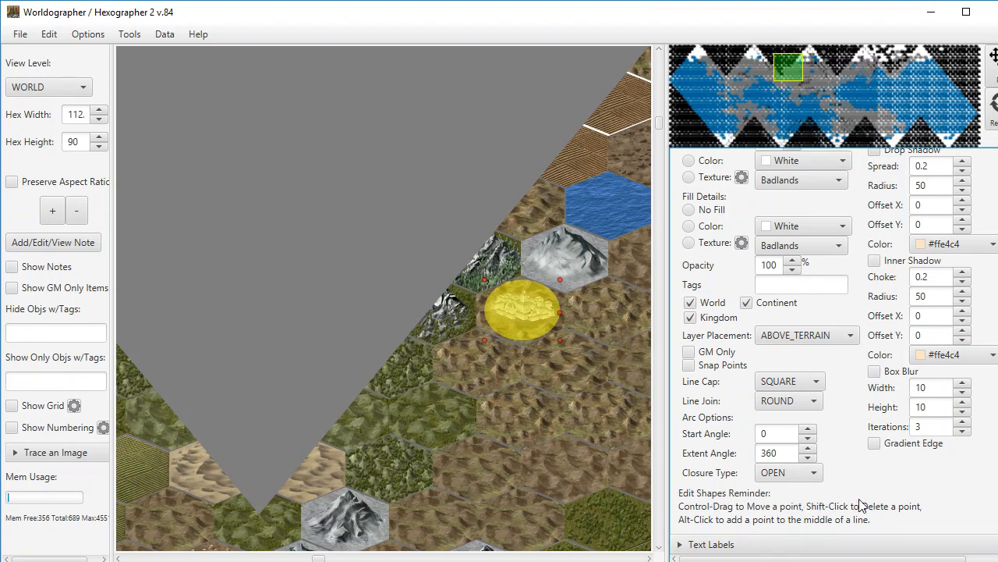
Create a new text label reading "Label" and place it on the green hills southwest of the city.
{"action": "left_click", "coordinate": [740, 545]}
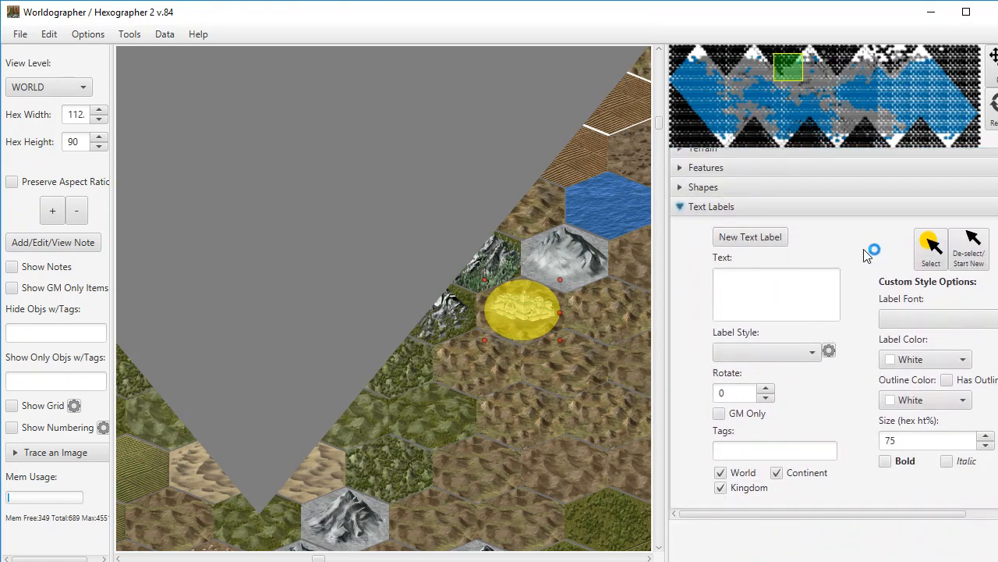
{"action": "left_click", "coordinate": [753, 296]}
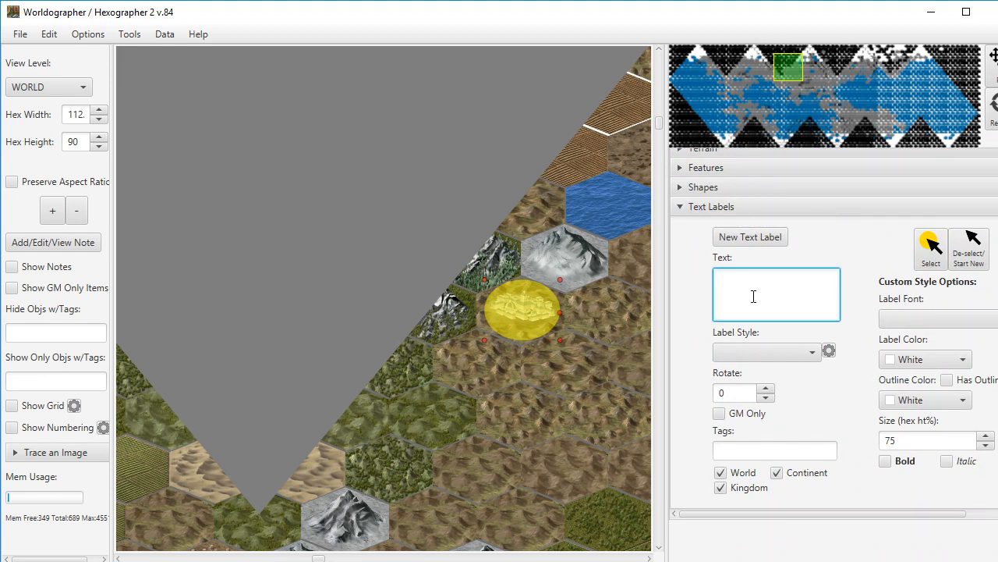
{"action": "type", "text": "Label"}
{"action": "left_click", "coordinate": [741, 239]}
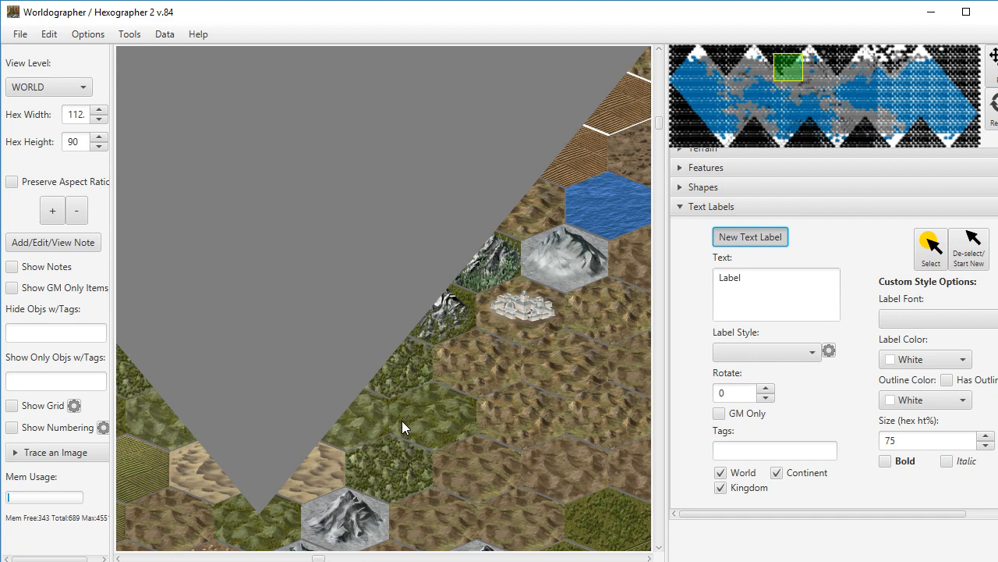
{"action": "left_click", "coordinate": [427, 421]}
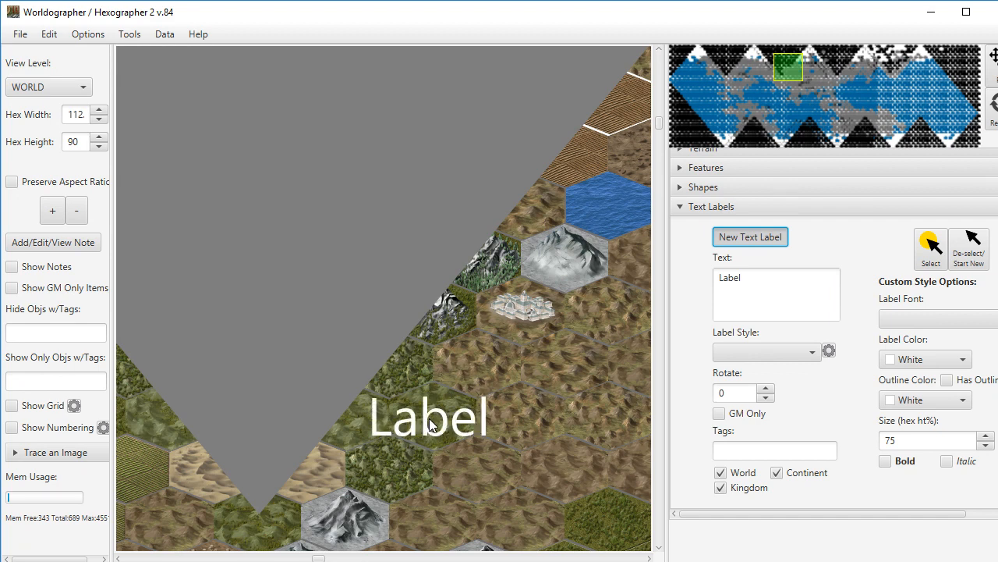
Select the text label and shrink it to a size of about 53, rotated to about 356 degrees.
{"action": "left_click", "coordinate": [936, 262]}
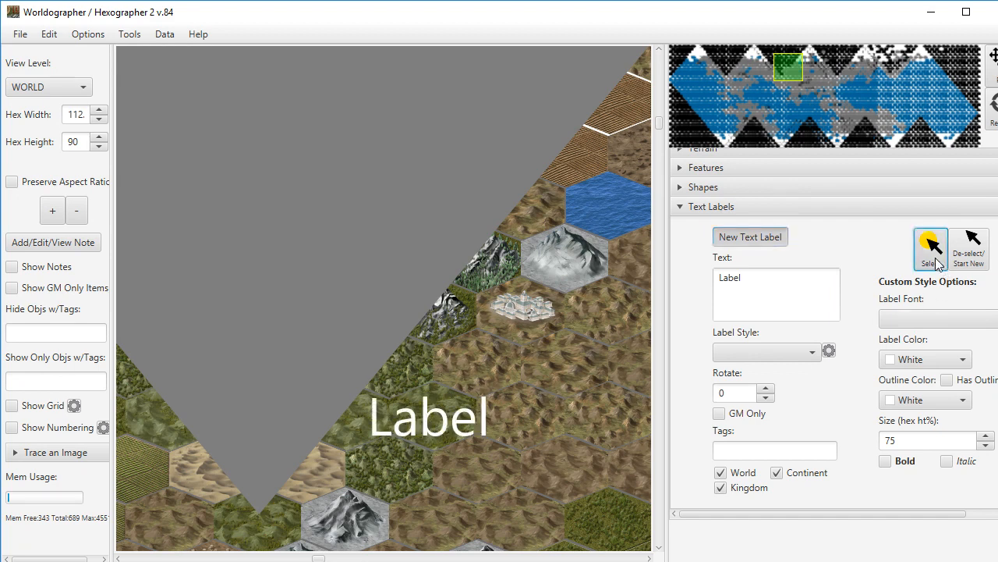
{"action": "left_click", "coordinate": [483, 432]}
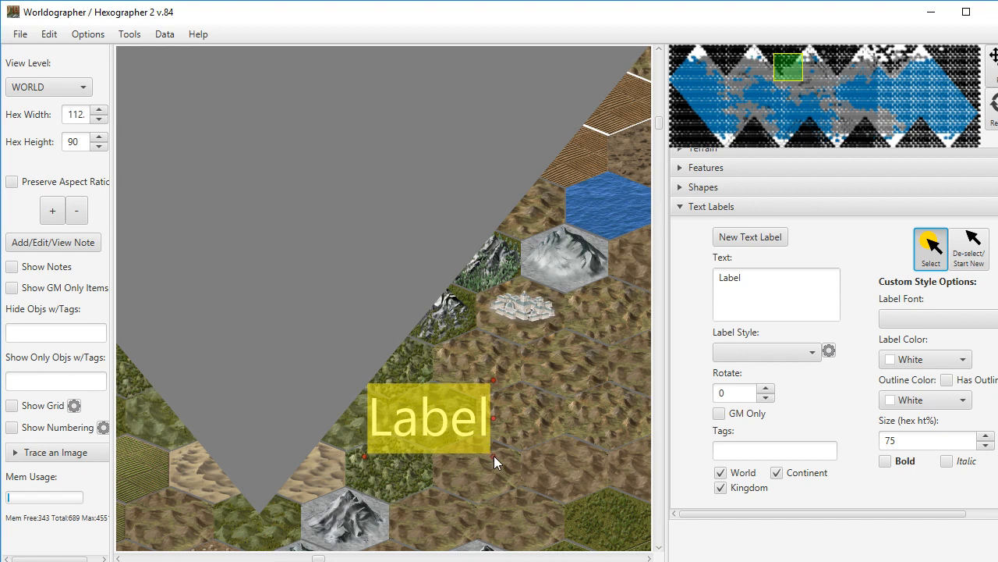
{"action": "left_click_drag", "start_coordinate": [494, 455], "coordinate": [476, 415]}
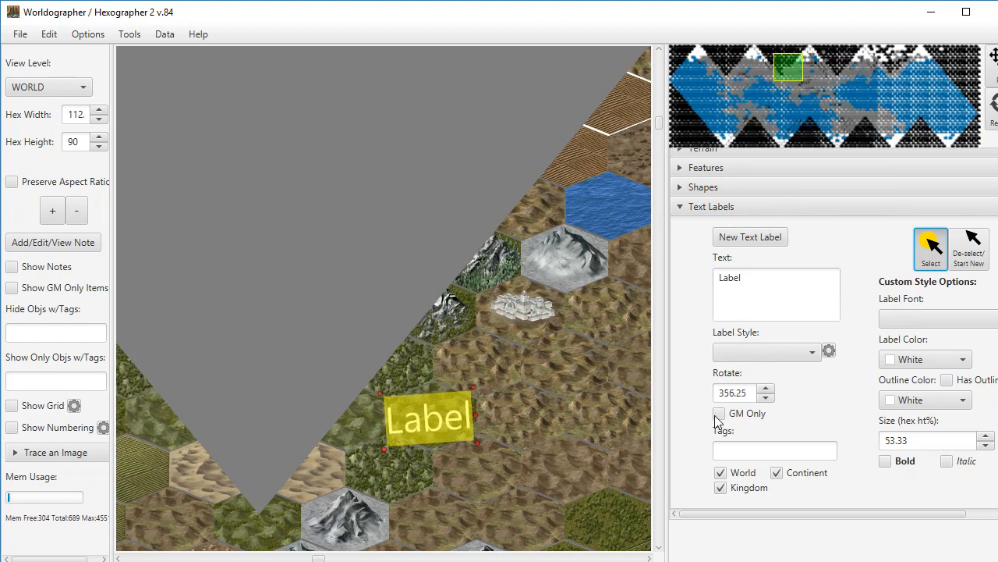
Apply the Nation style to the selected text label and review the label style settings without changing them.
{"action": "left_click", "coordinate": [814, 355]}
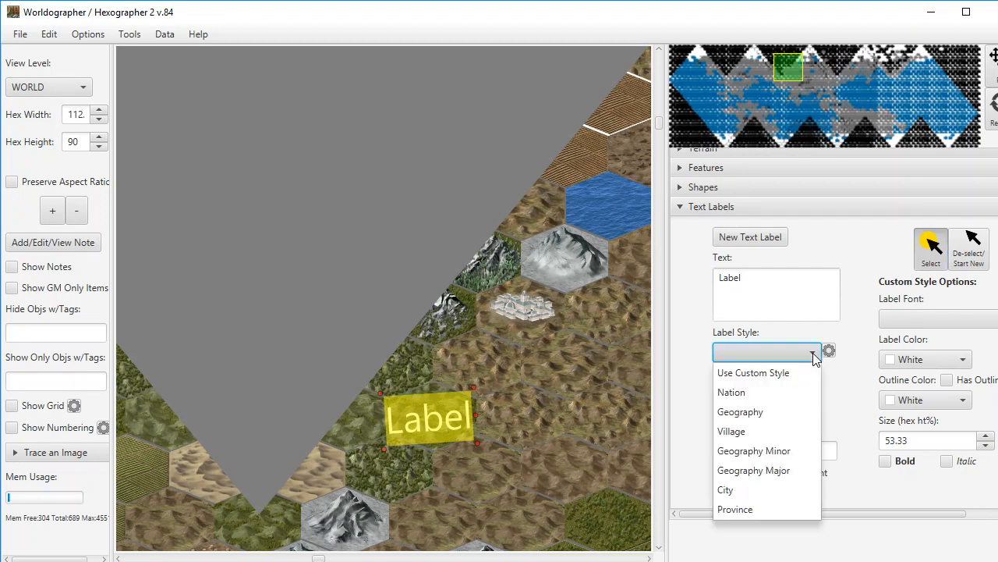
{"action": "left_click", "coordinate": [756, 388]}
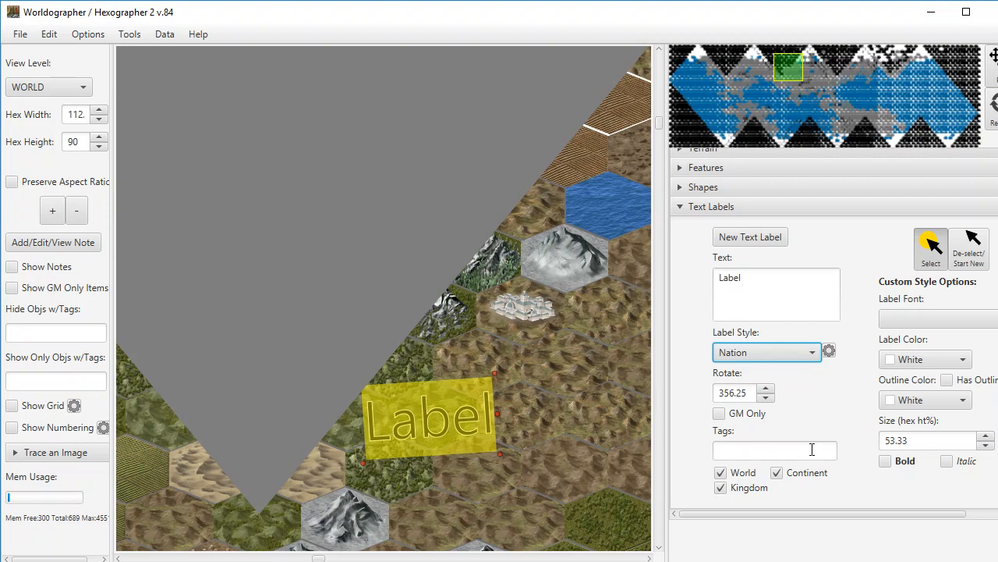
{"action": "left_click", "coordinate": [829, 352]}
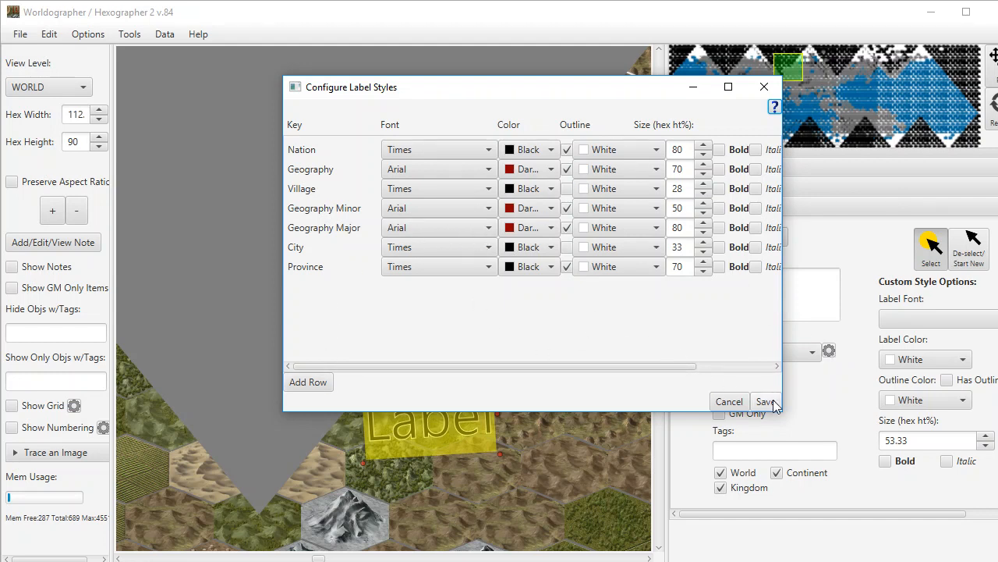
{"action": "left_click", "coordinate": [762, 88]}
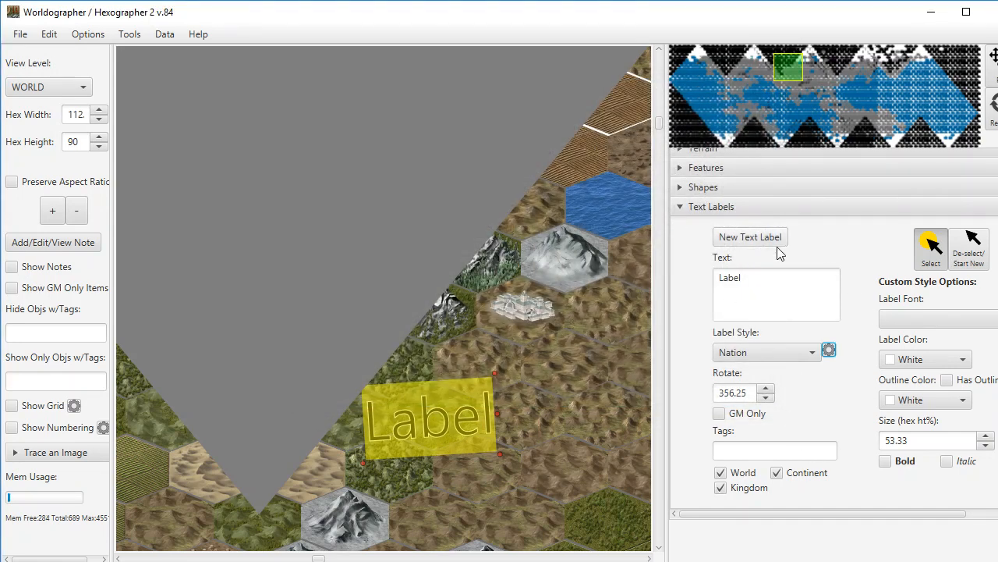
Open the World Info data and expand the list of nations.
{"action": "left_click", "coordinate": [164, 38]}
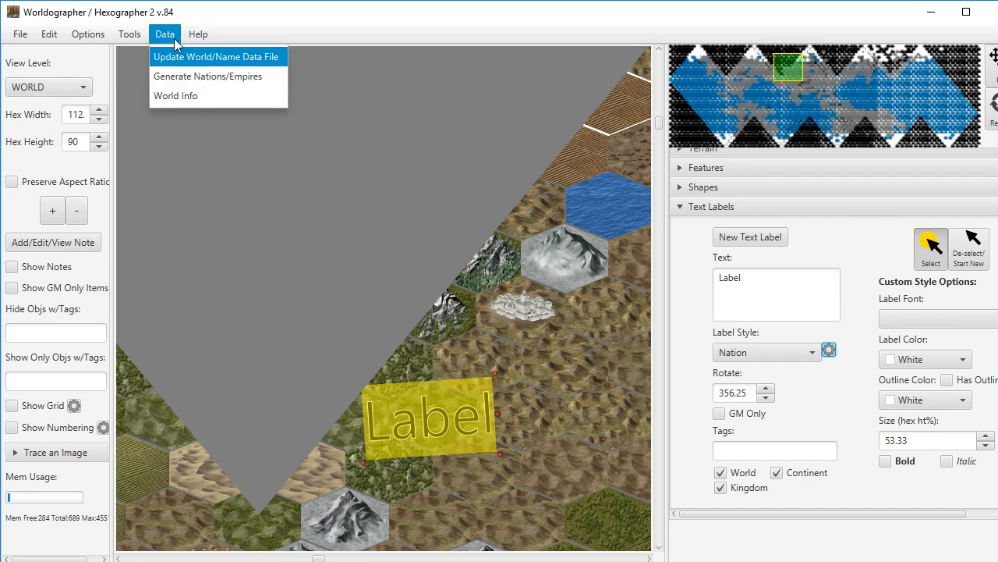
{"action": "mouse_move", "coordinate": [186, 39]}
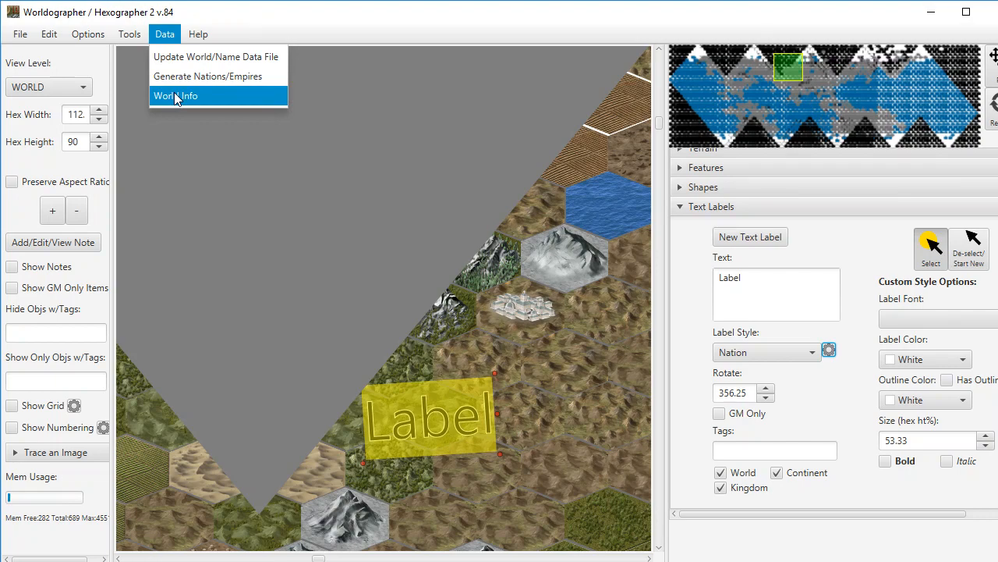
{"action": "left_click", "coordinate": [175, 96]}
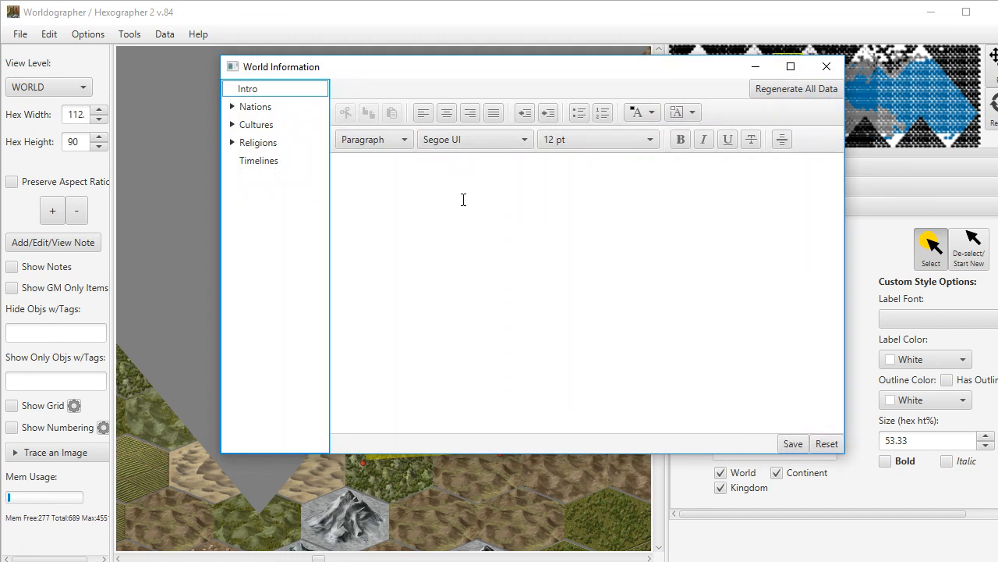
{"action": "left_click", "coordinate": [232, 108]}
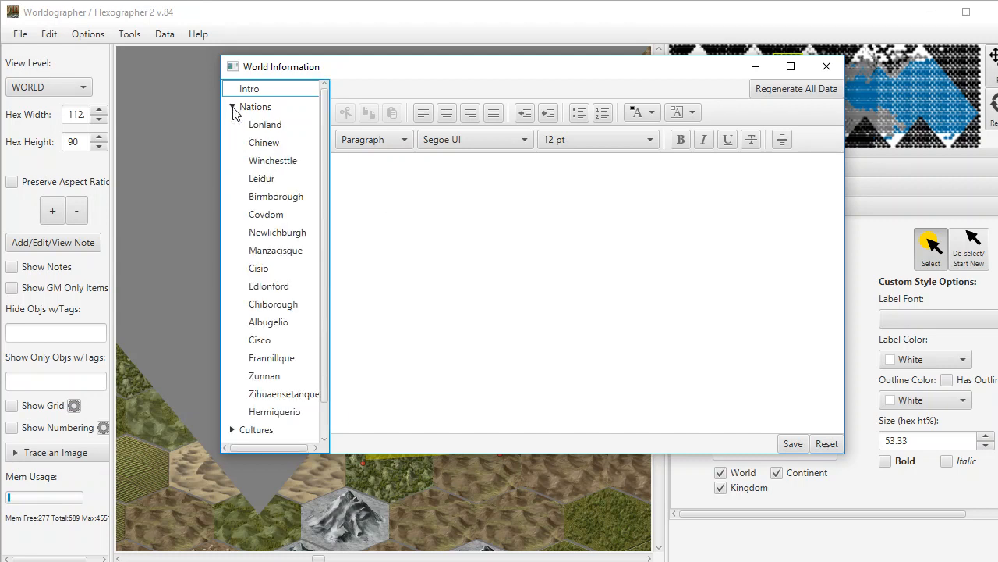
View the Covdom nation's entry, collapse the nations list and expand the lists of cultures and religions.
{"action": "left_click", "coordinate": [266, 216]}
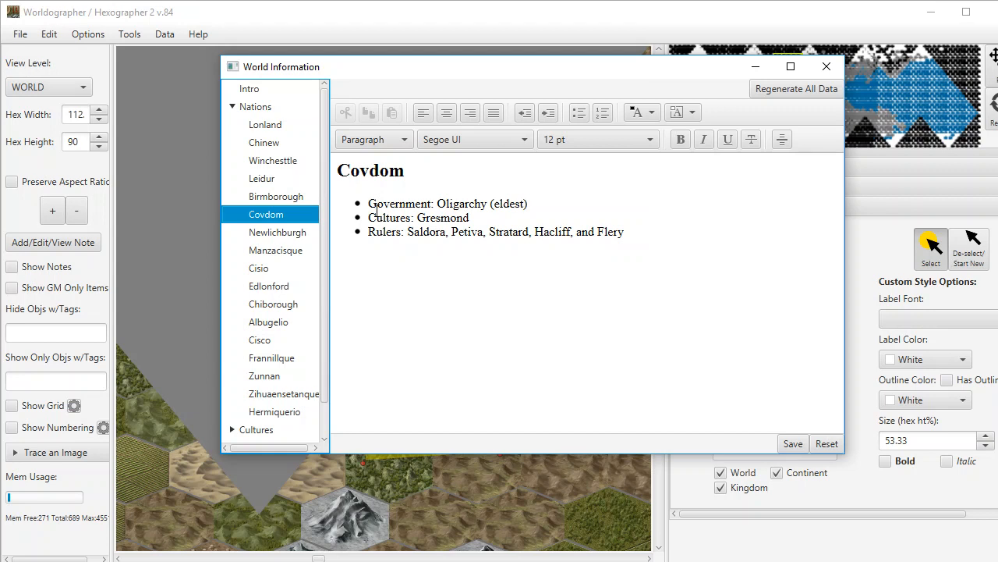
{"action": "left_click", "coordinate": [232, 106]}
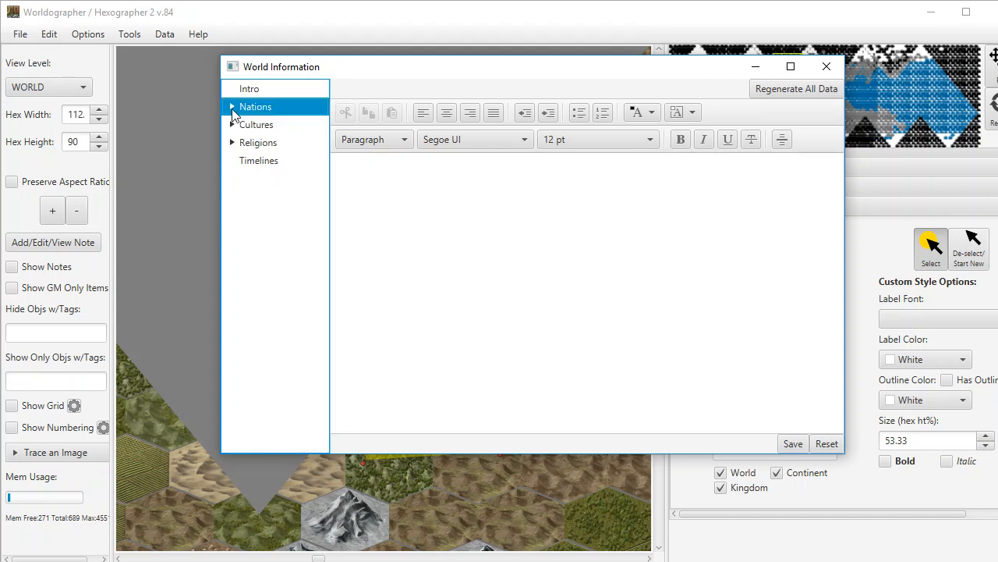
{"action": "left_click", "coordinate": [232, 125]}
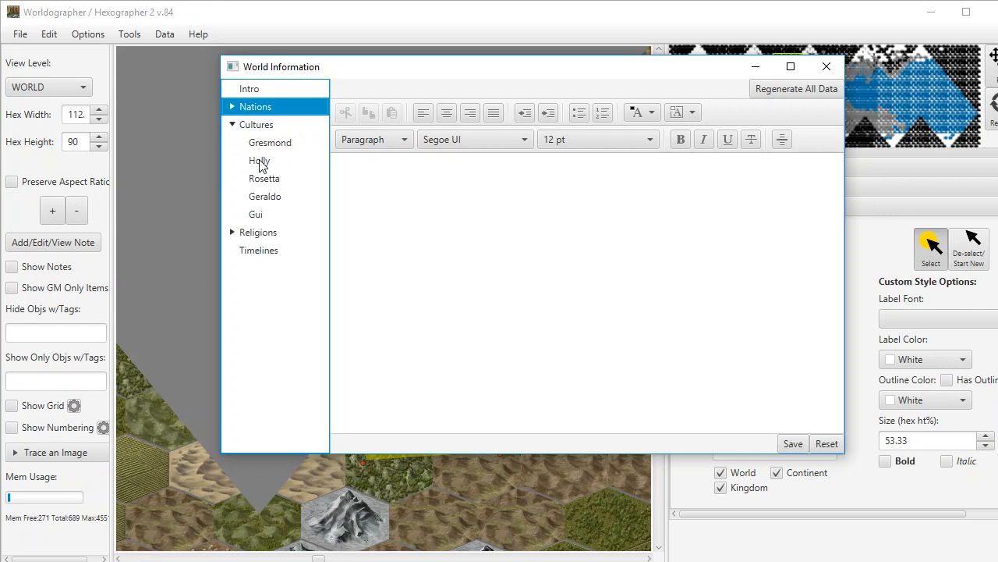
{"action": "left_click", "coordinate": [232, 233]}
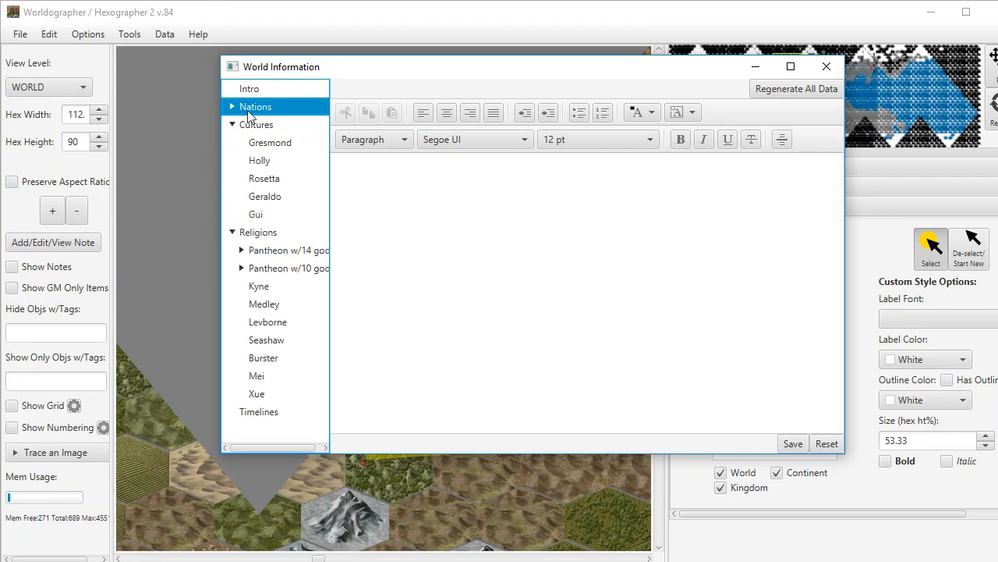
Review the 14-god pantheon's entry and the entries of several of its gods, and collapse the pantheon.
{"action": "left_click", "coordinate": [277, 255]}
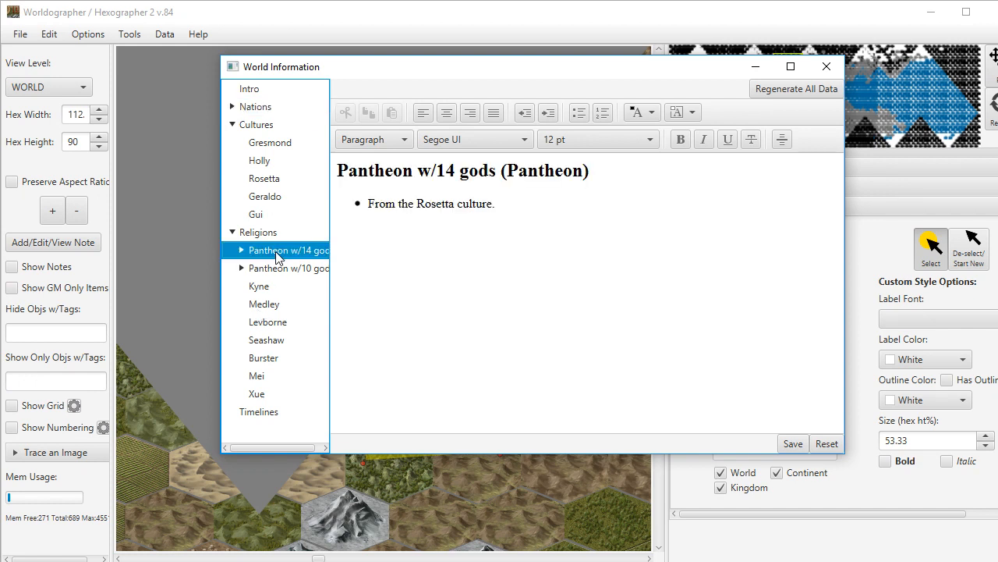
{"action": "left_click", "coordinate": [241, 250]}
{"action": "left_click", "coordinate": [270, 321]}
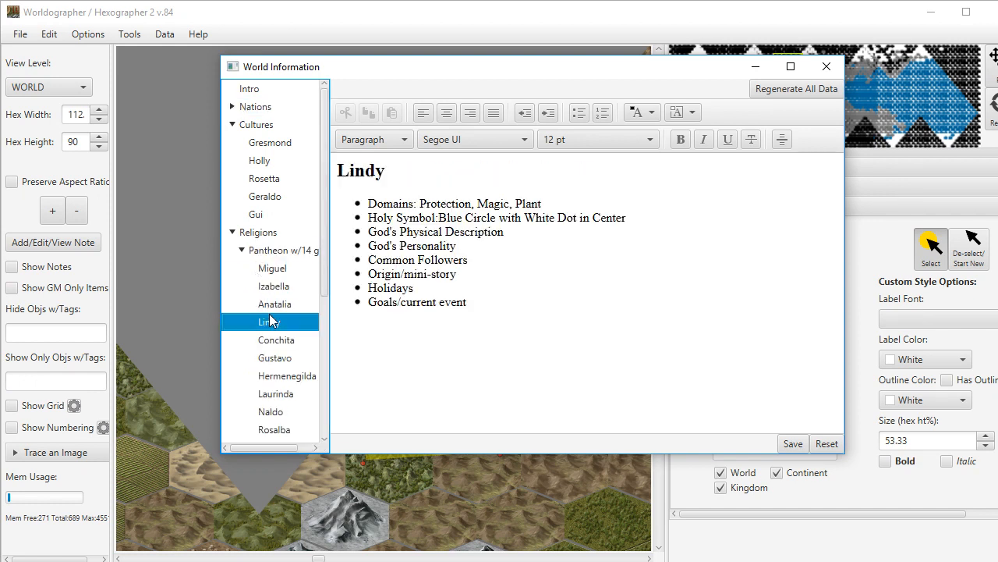
{"action": "left_click", "coordinate": [273, 359]}
{"action": "left_click", "coordinate": [268, 392]}
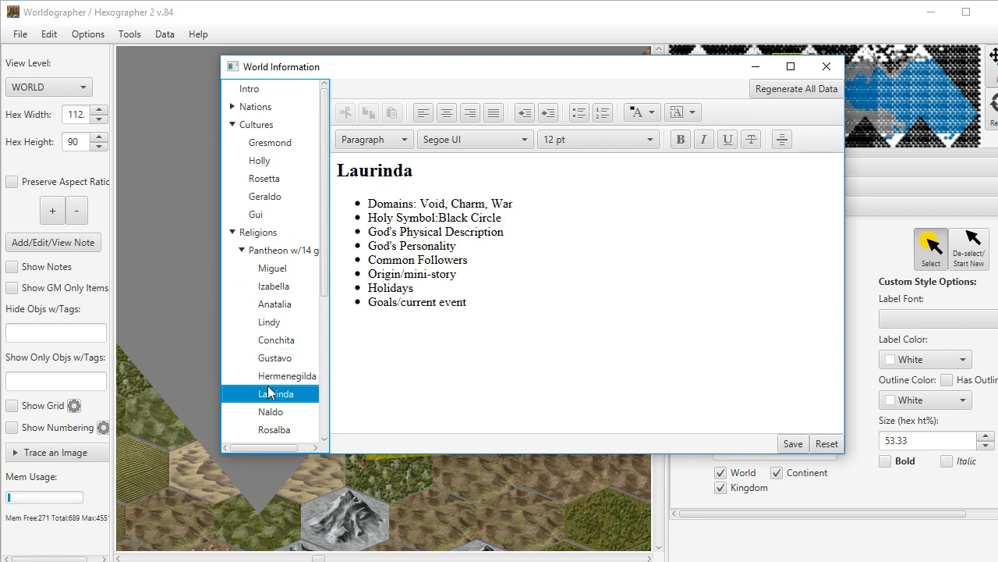
{"action": "left_click", "coordinate": [242, 251]}
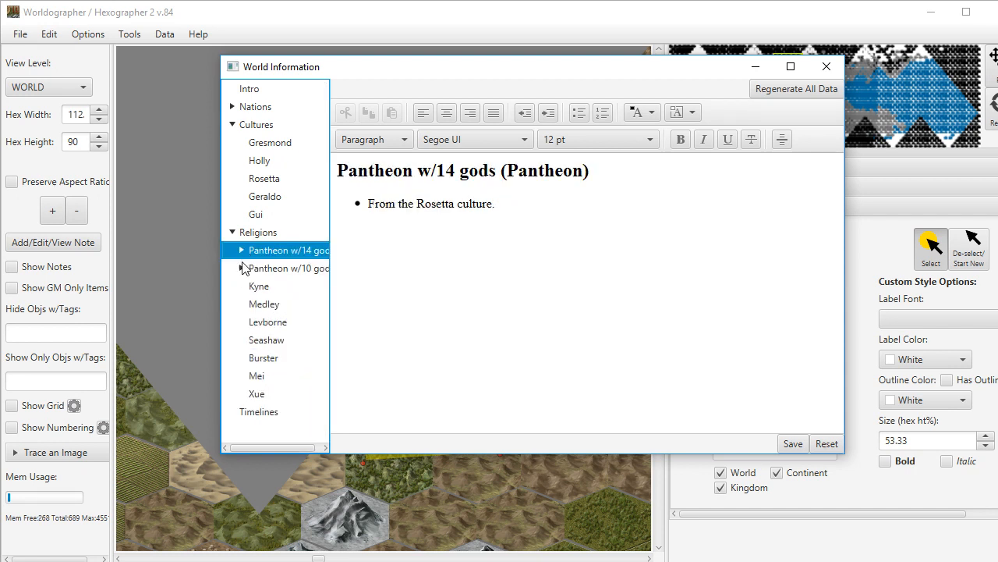
Review the individual religion entries from Kyne down to Xue and close the World Information window.
{"action": "left_click", "coordinate": [255, 289]}
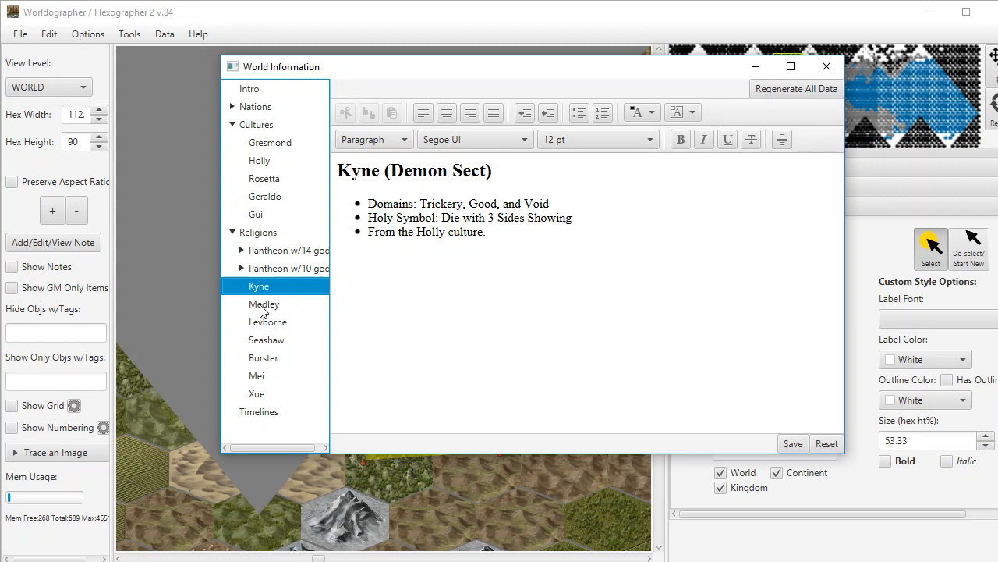
{"action": "left_click", "coordinate": [262, 309]}
{"action": "left_click", "coordinate": [263, 327]}
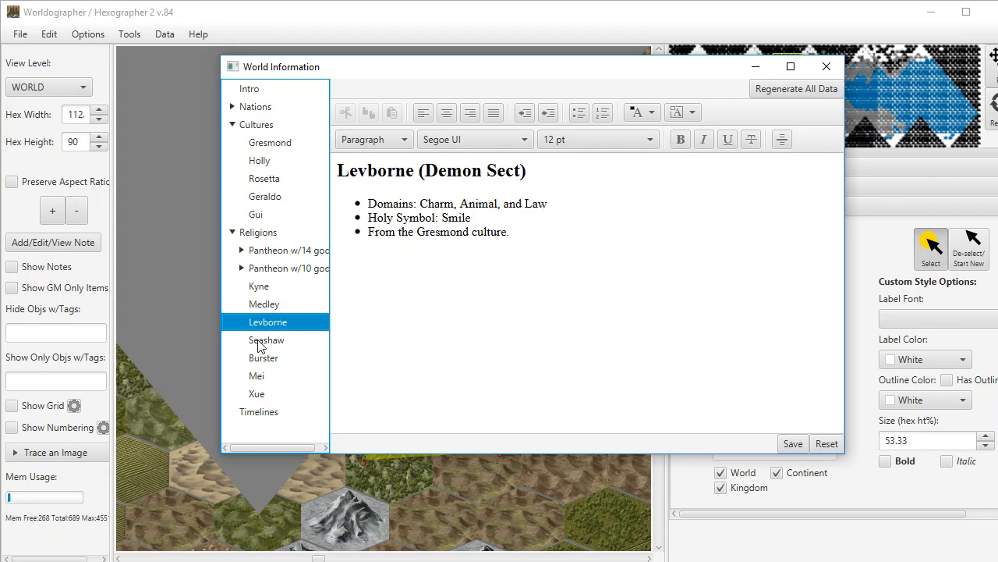
{"action": "left_click", "coordinate": [260, 345]}
{"action": "left_click", "coordinate": [261, 358]}
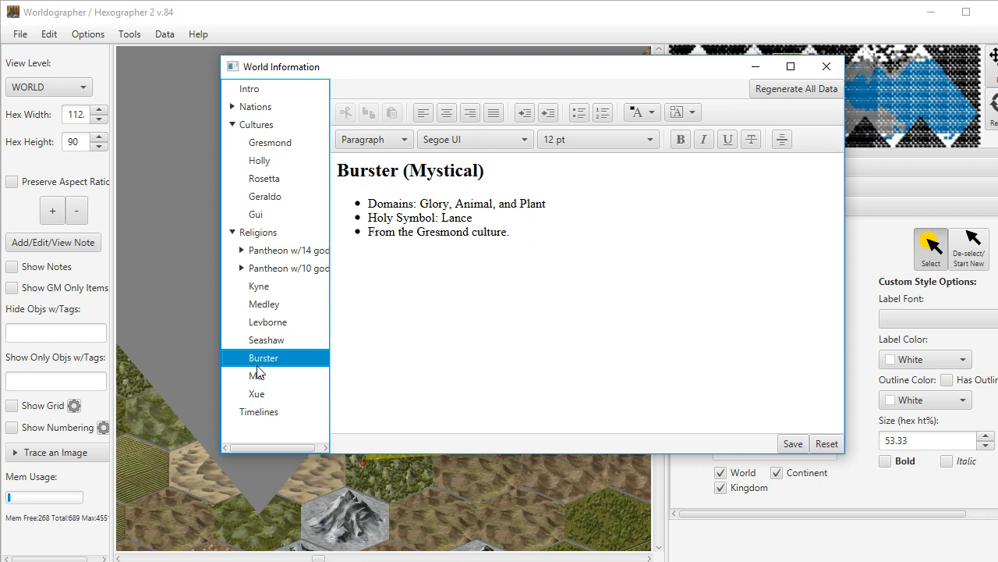
{"action": "left_click", "coordinate": [260, 379]}
{"action": "left_click", "coordinate": [258, 396]}
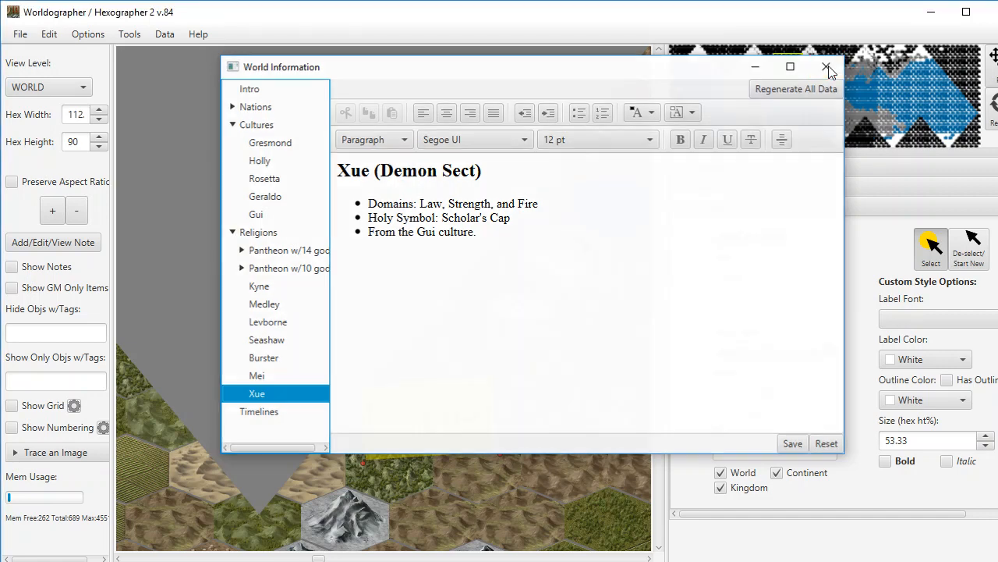
{"action": "left_click", "coordinate": [828, 66]}
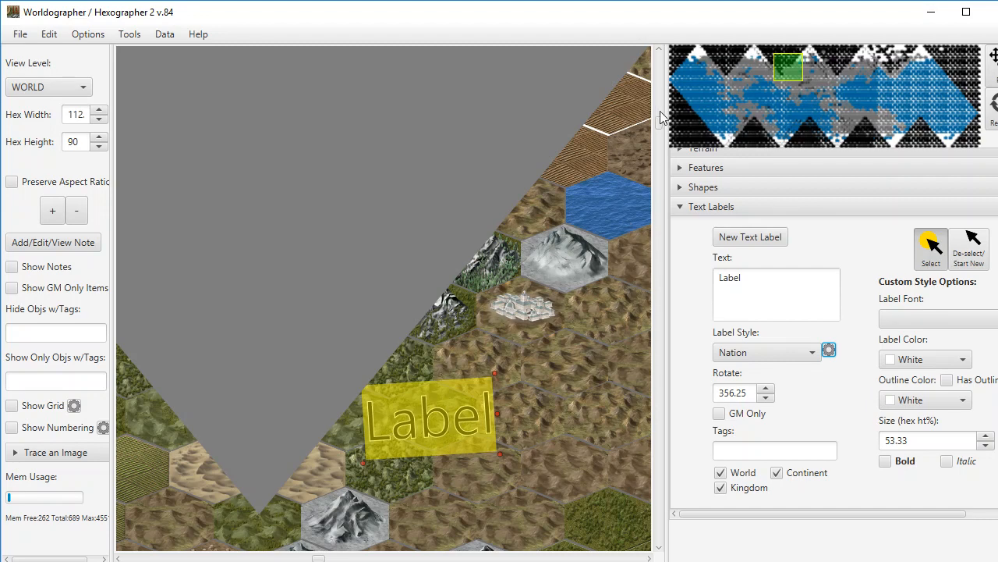
Delete the selected text label from the map.
{"action": "key", "text": "Delete"}
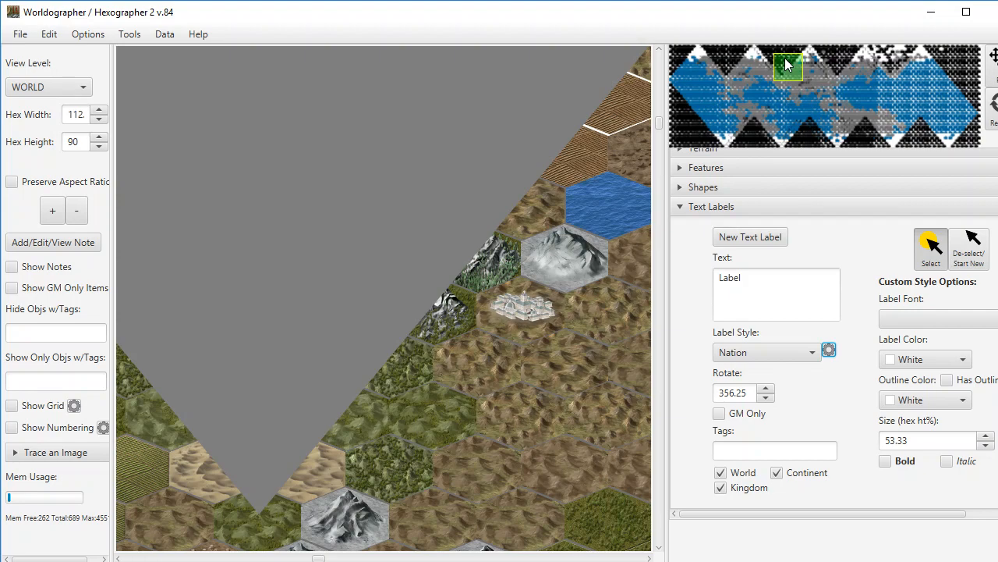
{"action": "left_click", "coordinate": [78, 211]}
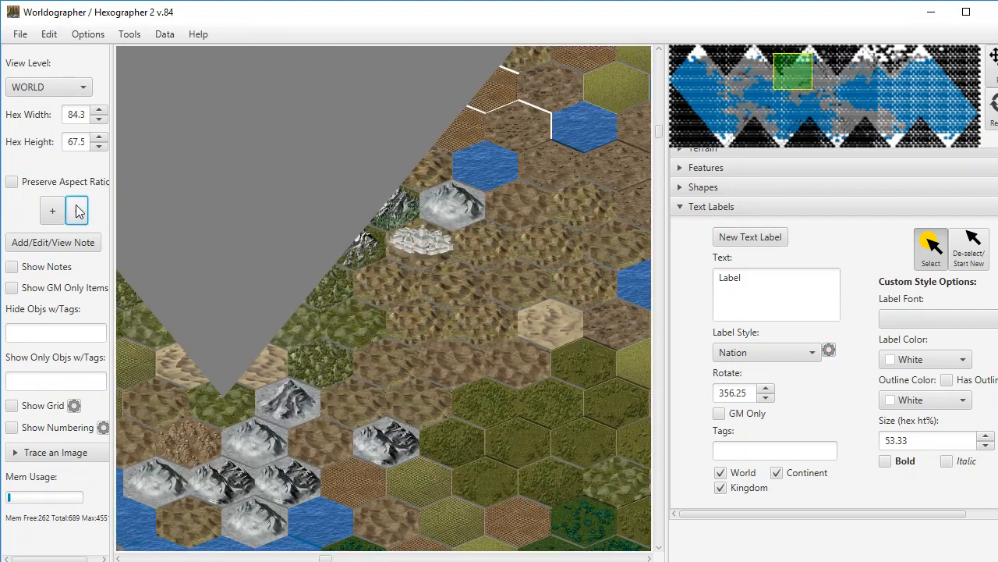
{"action": "left_click", "coordinate": [77, 211]}
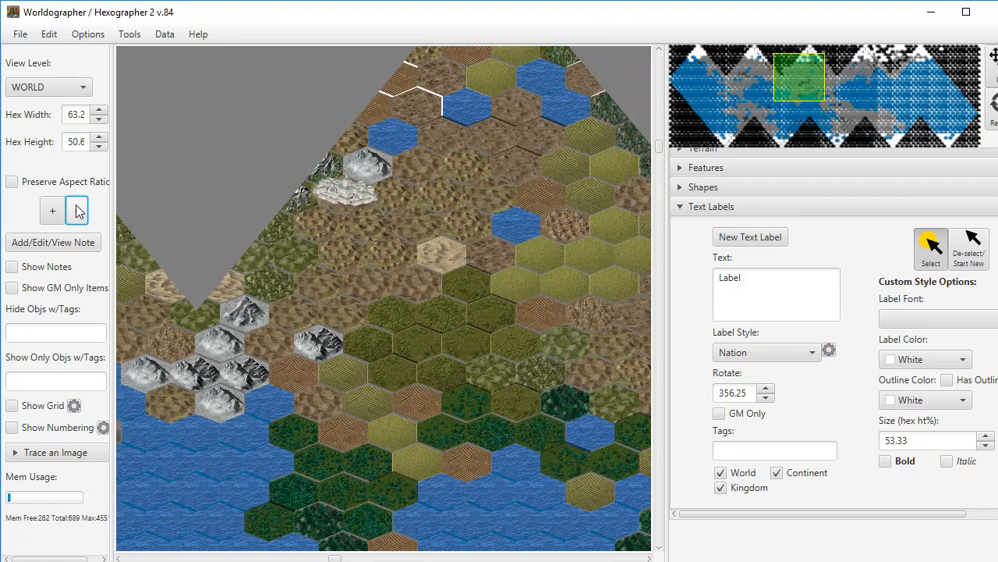
Generate nations/empires on the world map, lowering the number to add to fewer than 12.
{"action": "left_click", "coordinate": [130, 34]}
{"action": "mouse_move", "coordinate": [165, 34]}
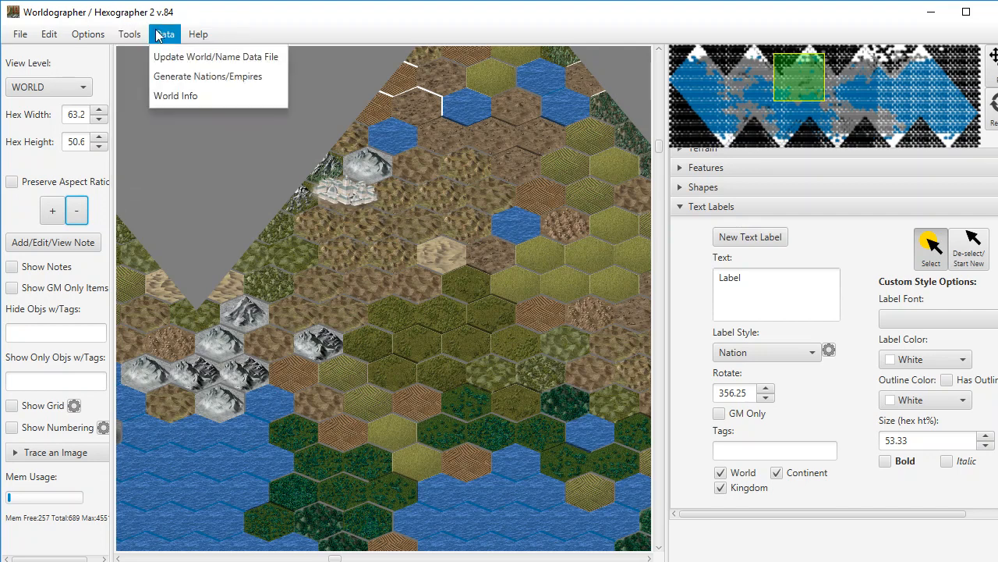
{"action": "left_click", "coordinate": [172, 80]}
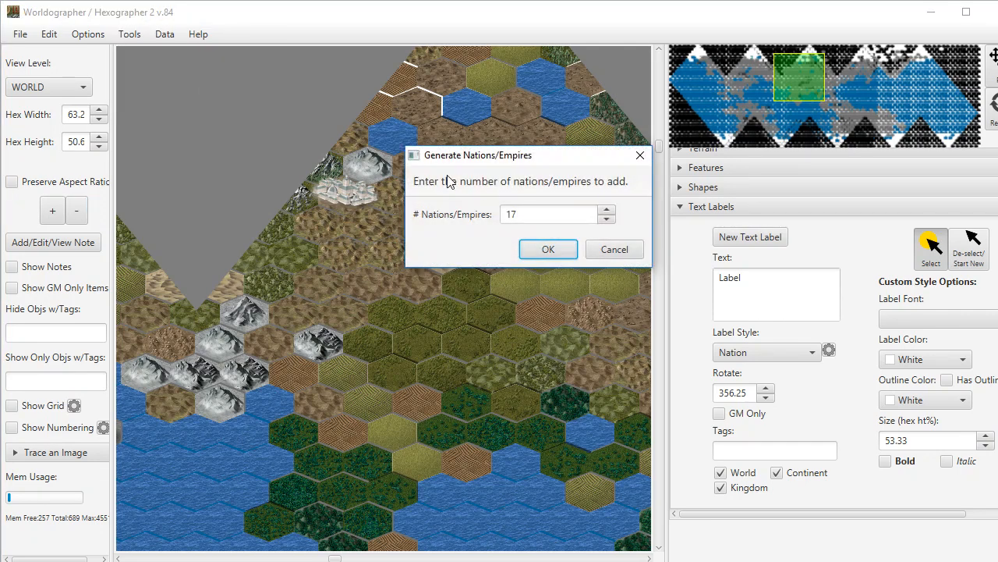
{"action": "double_click", "coordinate": [607, 219]}
{"action": "left_click", "coordinate": [607, 219]}
{"action": "double_click", "coordinate": [607, 219]}
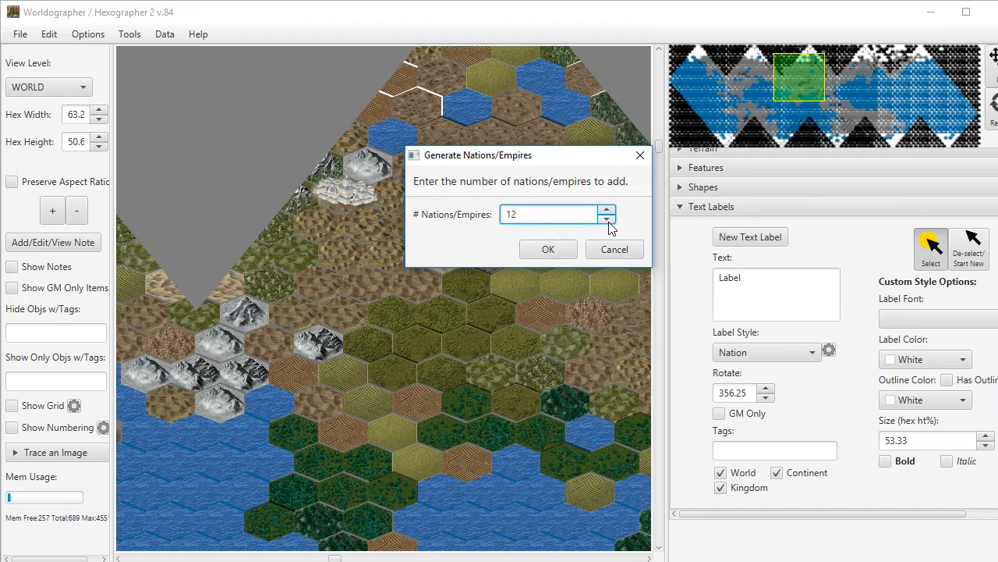
{"action": "double_click", "coordinate": [607, 219]}
{"action": "left_click", "coordinate": [607, 219]}
{"action": "double_click", "coordinate": [607, 219]}
{"action": "left_click", "coordinate": [607, 219]}
{"action": "left_click", "coordinate": [550, 248]}
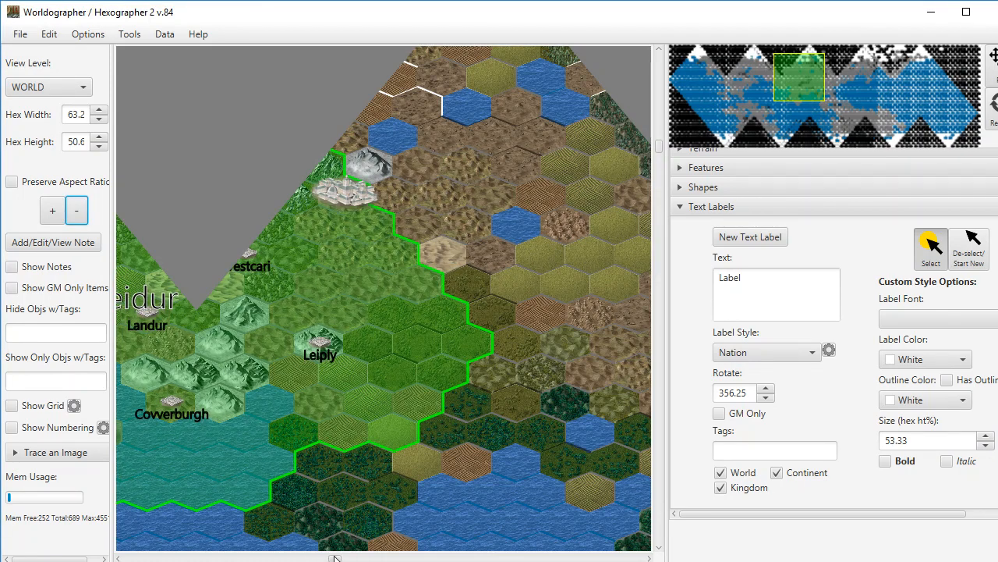
Select the border shape of the Leidur nation and set its fill to No Fill.
{"action": "left_click_drag", "start_coordinate": [336, 558], "coordinate": [411, 559]}
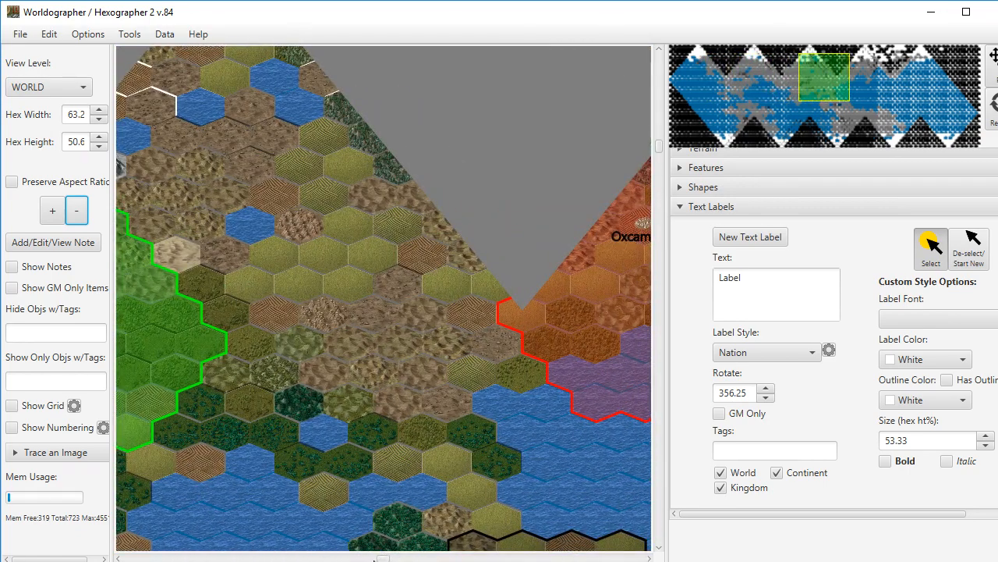
{"action": "left_click_drag", "start_coordinate": [411, 559], "coordinate": [291, 559]}
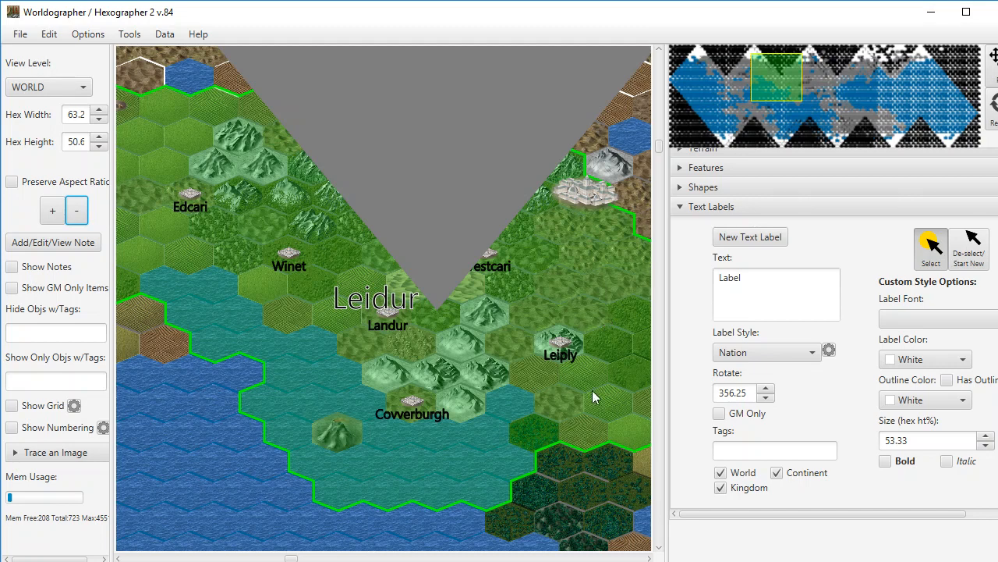
{"action": "left_click", "coordinate": [727, 189]}
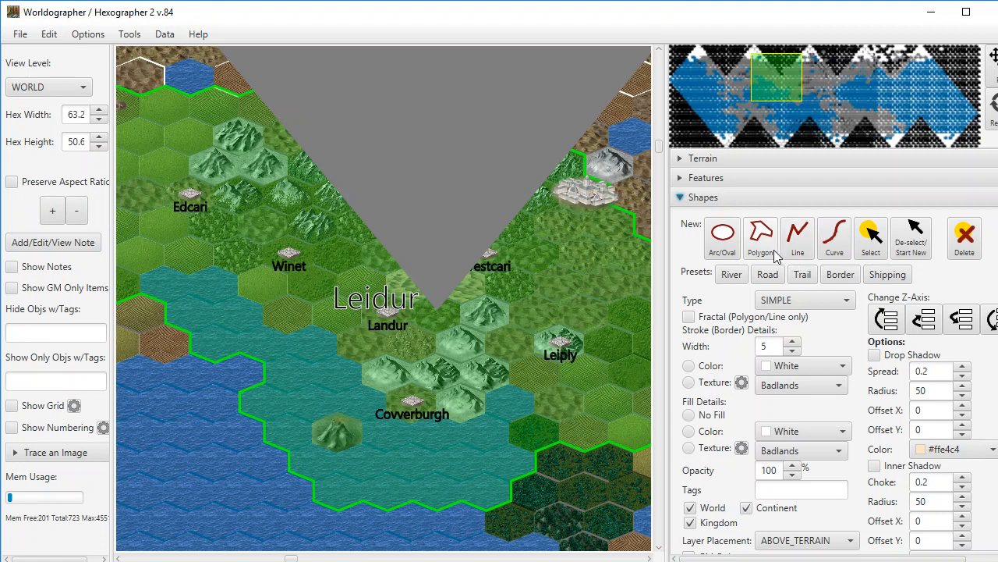
{"action": "left_click", "coordinate": [870, 257]}
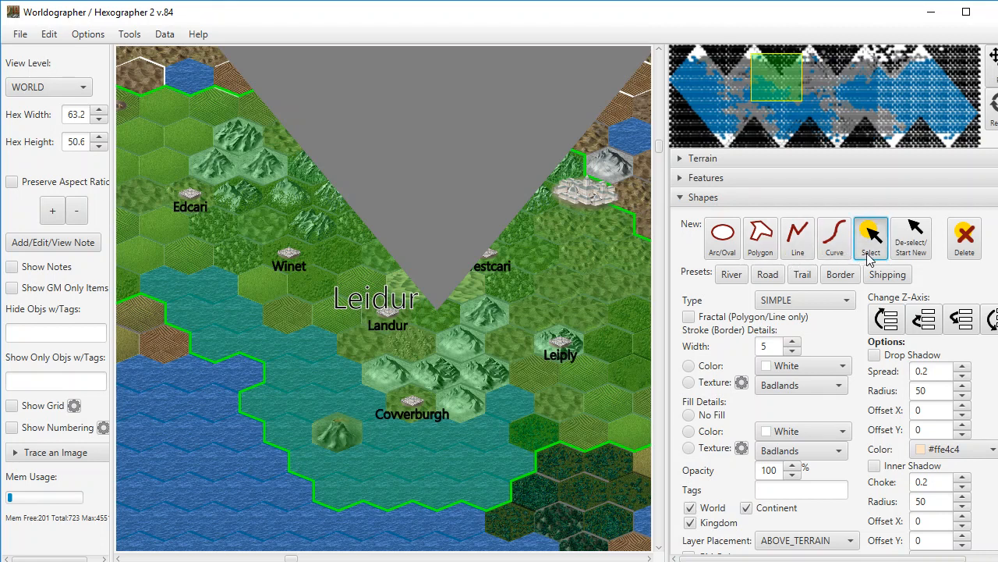
{"action": "left_click", "coordinate": [237, 354]}
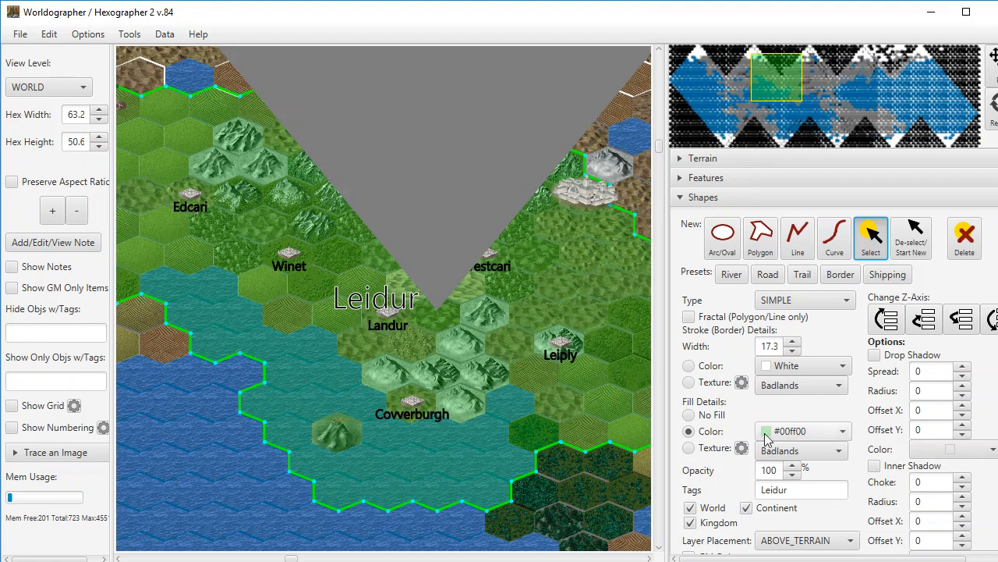
{"action": "left_click", "coordinate": [707, 415]}
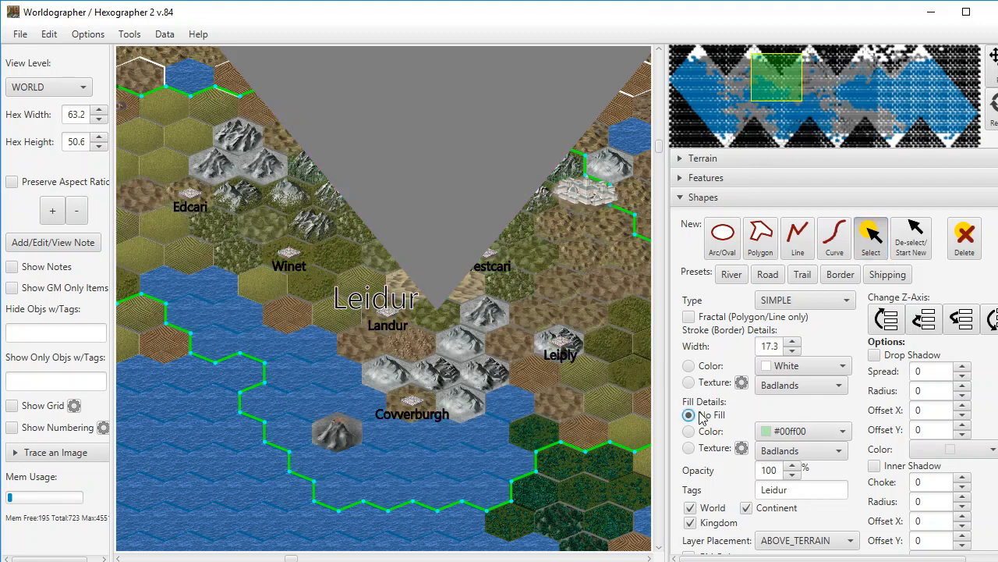
Give the Leidur border shape a red #cc3333 stroke color and deselect it.
{"action": "left_click", "coordinate": [721, 371]}
{"action": "left_click", "coordinate": [800, 365]}
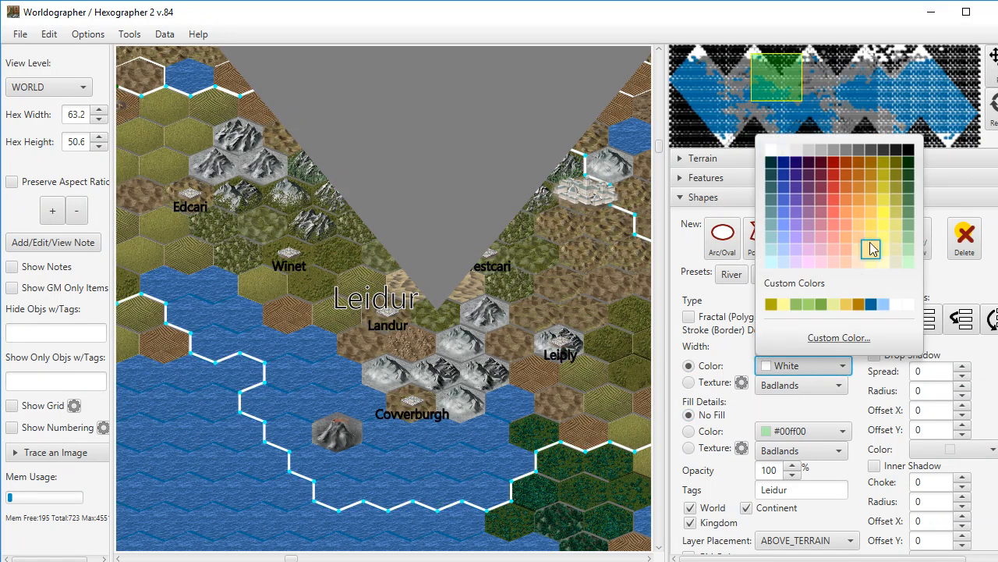
{"action": "left_click", "coordinate": [833, 184]}
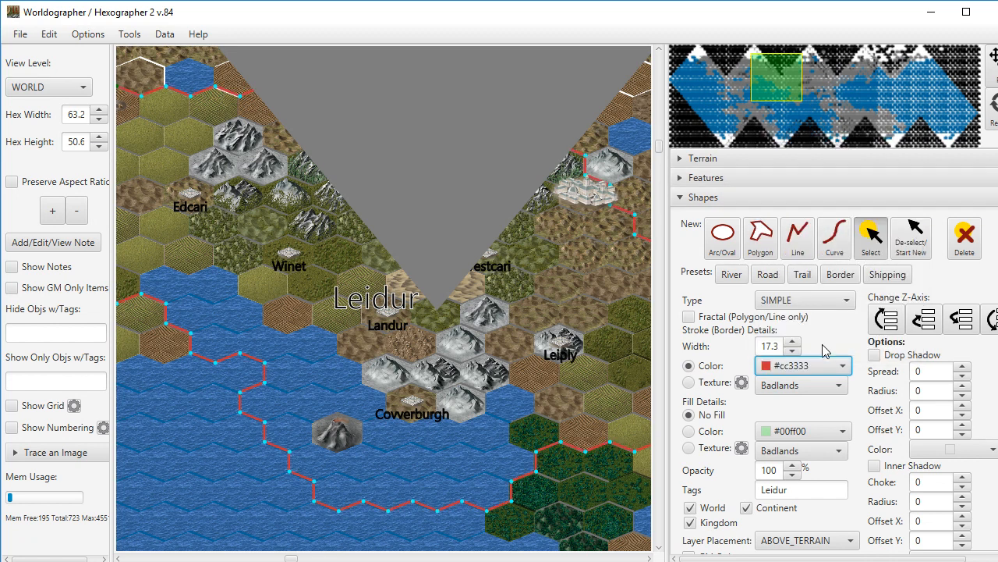
{"action": "left_click", "coordinate": [928, 247]}
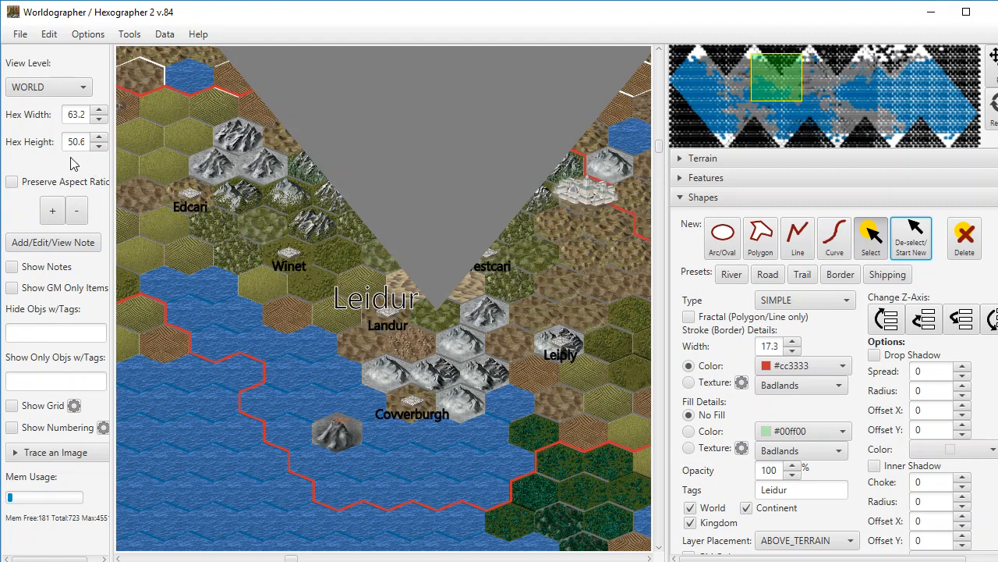
Create the Continent level as a child map with 6 hexes across per parent hex.
{"action": "left_click", "coordinate": [81, 93]}
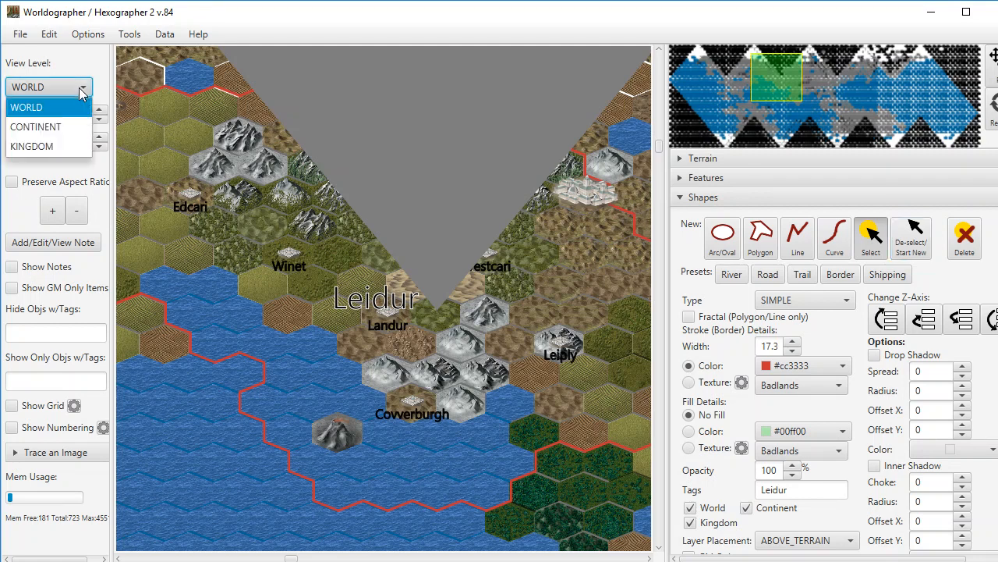
{"action": "left_click", "coordinate": [62, 126]}
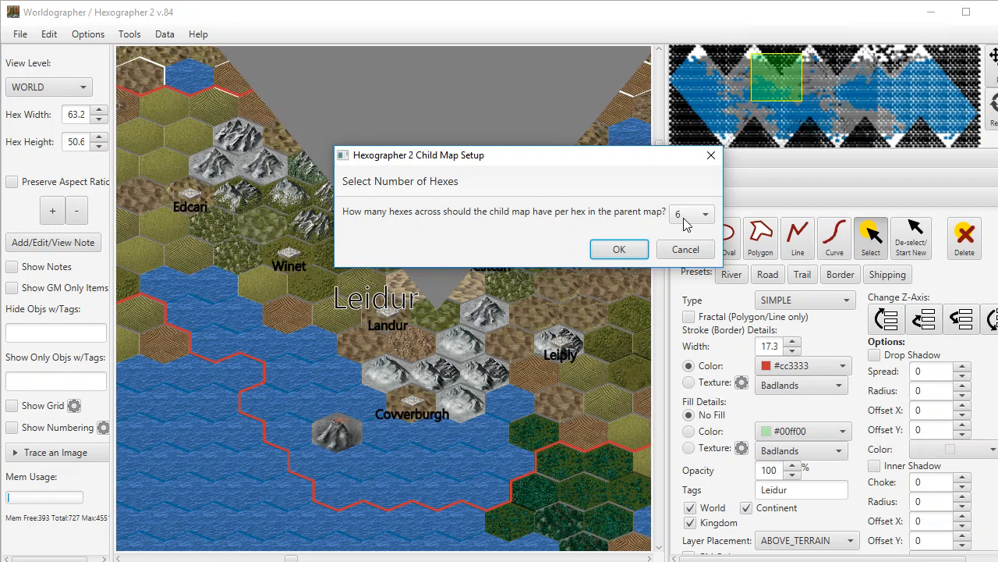
{"action": "left_click", "coordinate": [617, 254]}
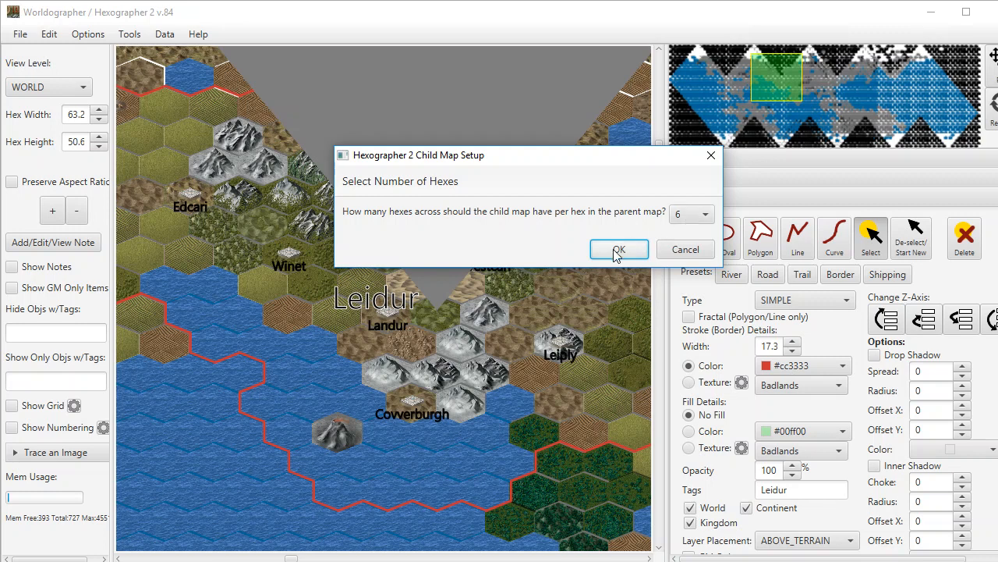
{"action": "left_click", "coordinate": [617, 250]}
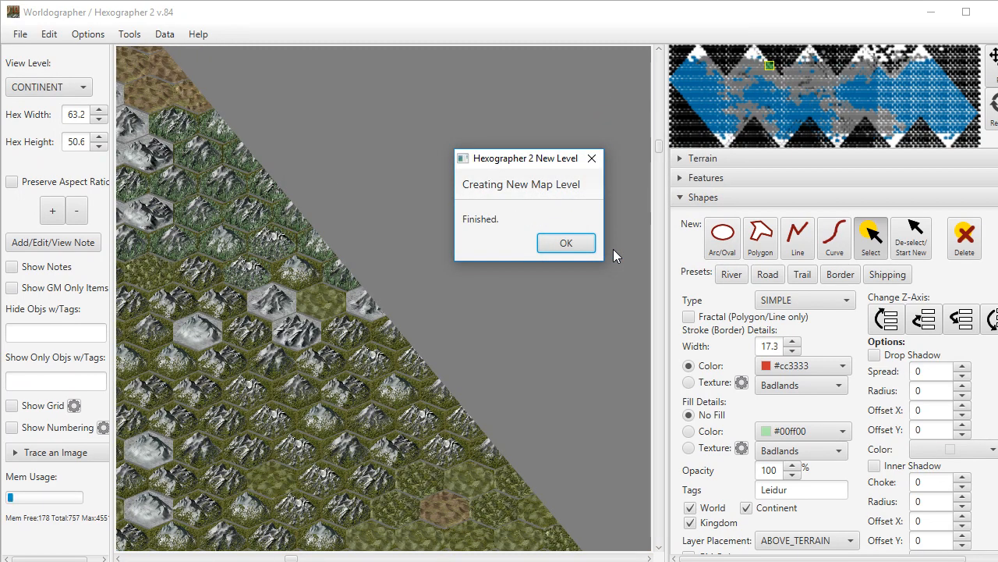
{"action": "left_click", "coordinate": [574, 244]}
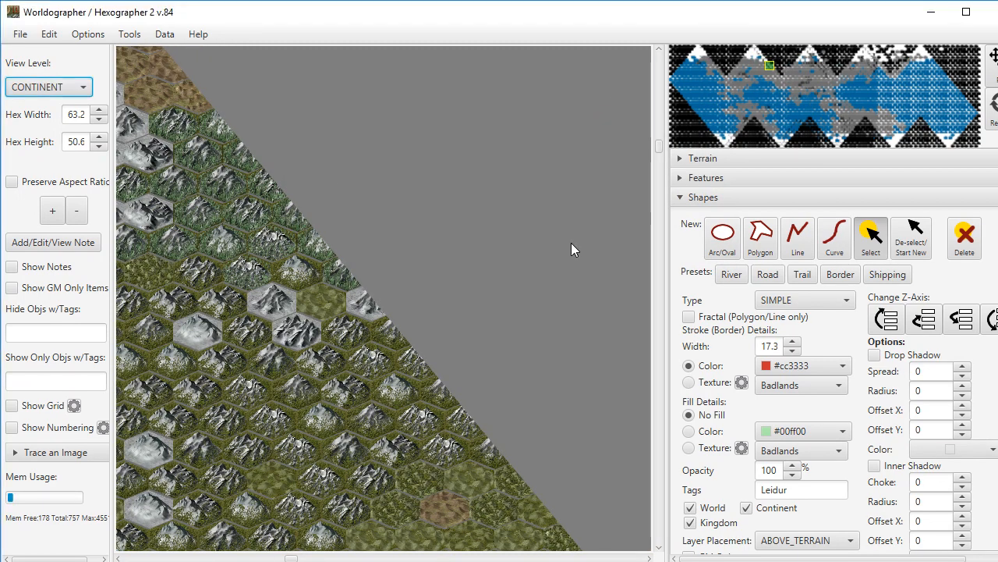
Examine the continent map's detailed terrain around the city of Edcari.
{"action": "left_click", "coordinate": [763, 70]}
{"action": "left_click_drag", "start_coordinate": [761, 65], "coordinate": [757, 65]}
{"action": "left_click", "coordinate": [54, 212]}
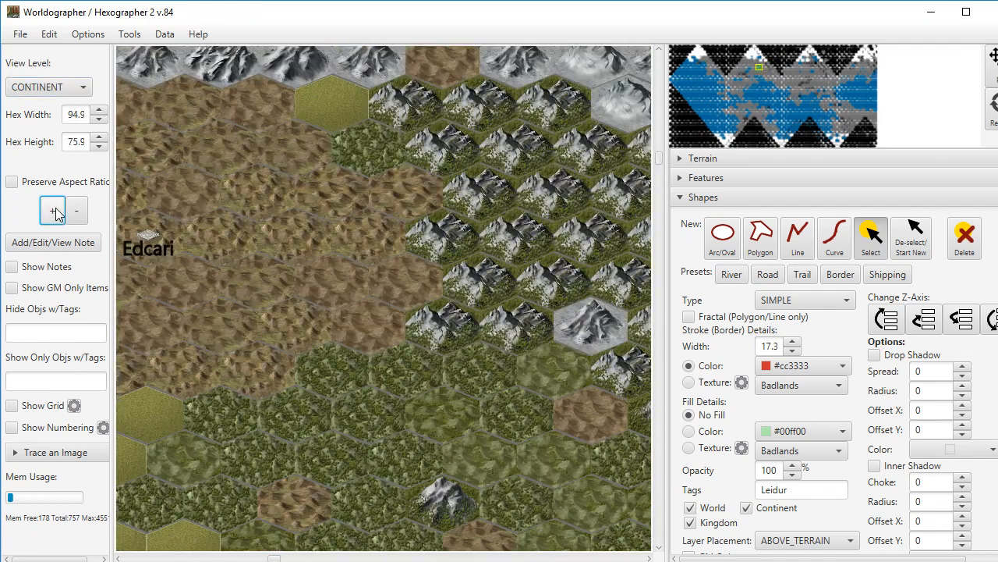
Show the hex grid on the continent map with a wider area in view.
{"action": "left_click", "coordinate": [75, 213]}
{"action": "left_click", "coordinate": [75, 213]}
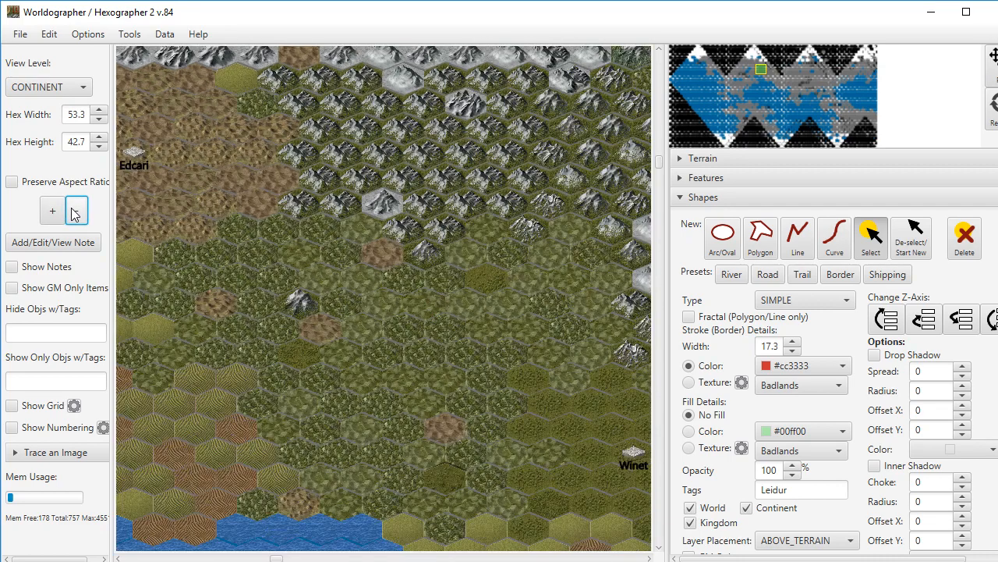
{"action": "left_click", "coordinate": [75, 213]}
{"action": "left_click", "coordinate": [75, 213]}
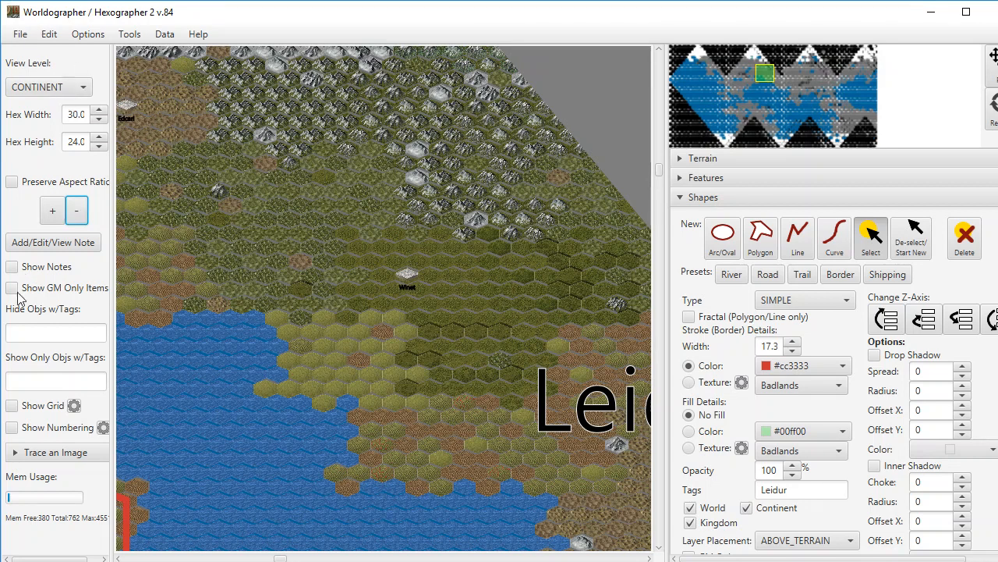
{"action": "left_click", "coordinate": [11, 407]}
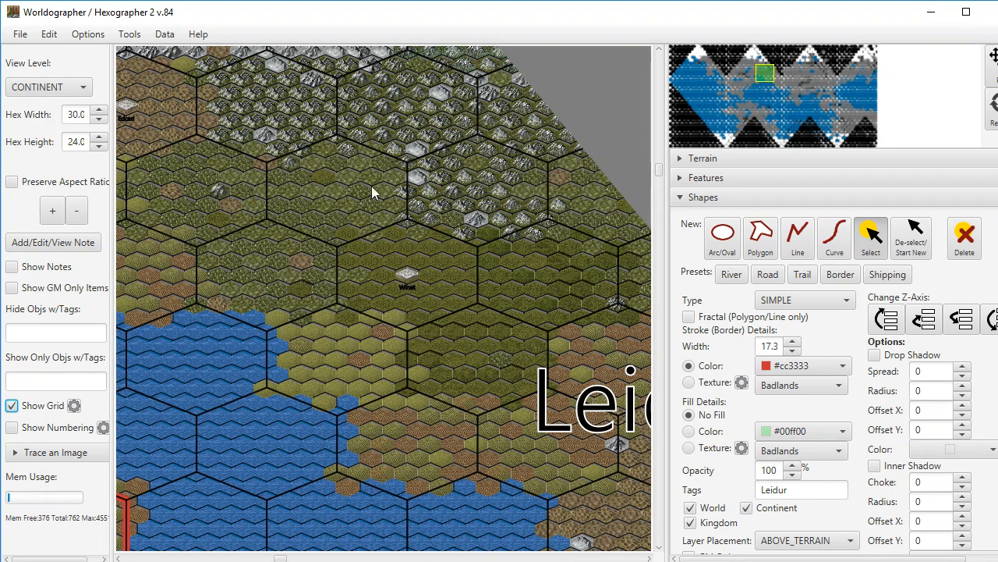
Create the Kingdom level as a child map with 3 hexes across per parent hex.
{"action": "left_click", "coordinate": [83, 88]}
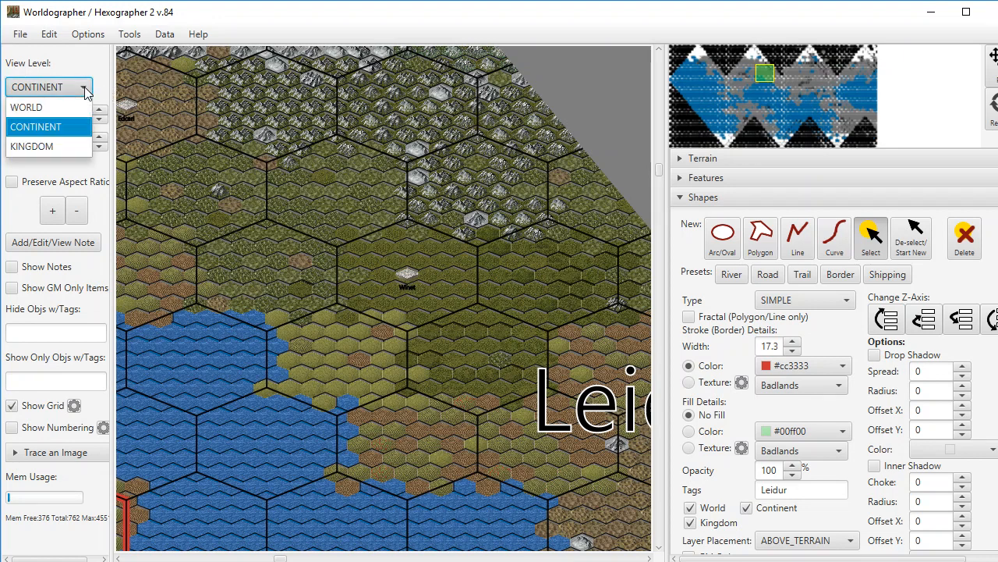
{"action": "left_click", "coordinate": [45, 146]}
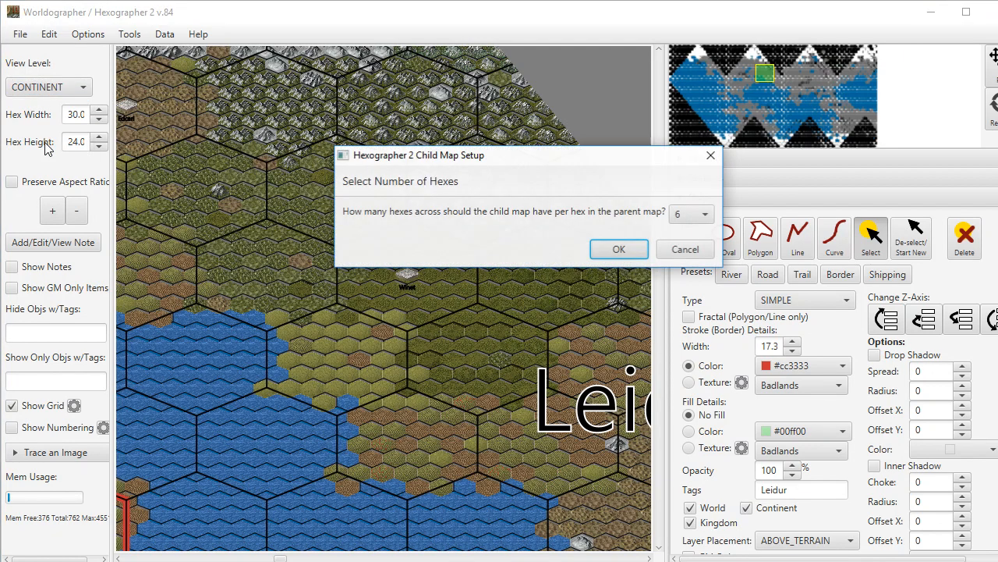
{"action": "left_click", "coordinate": [690, 224]}
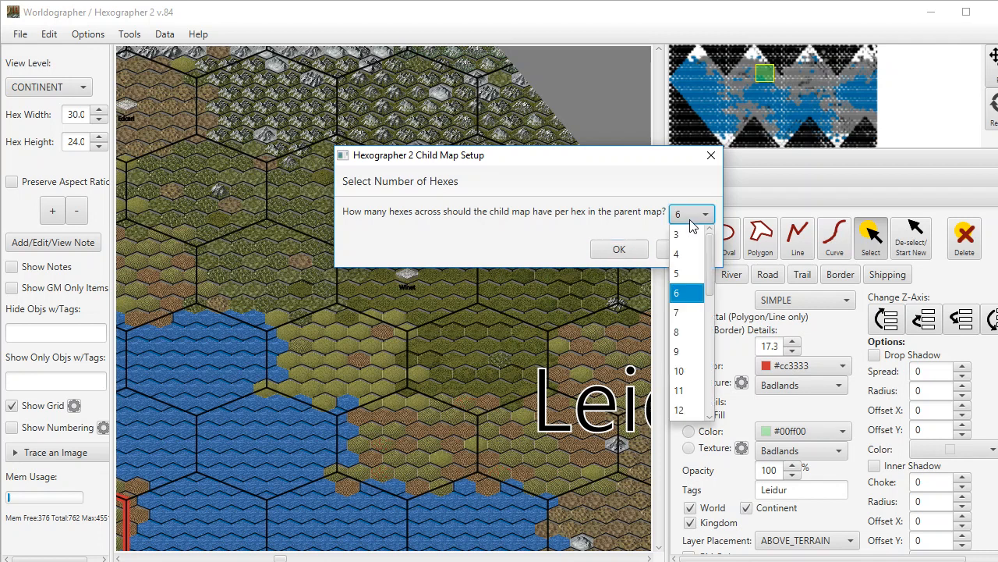
{"action": "left_click", "coordinate": [679, 237]}
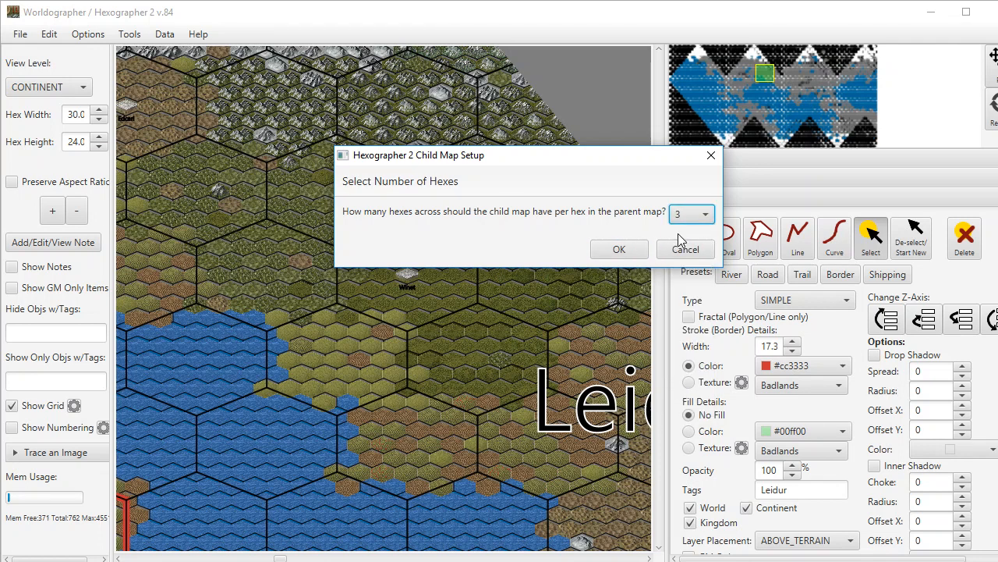
{"action": "left_click", "coordinate": [616, 250]}
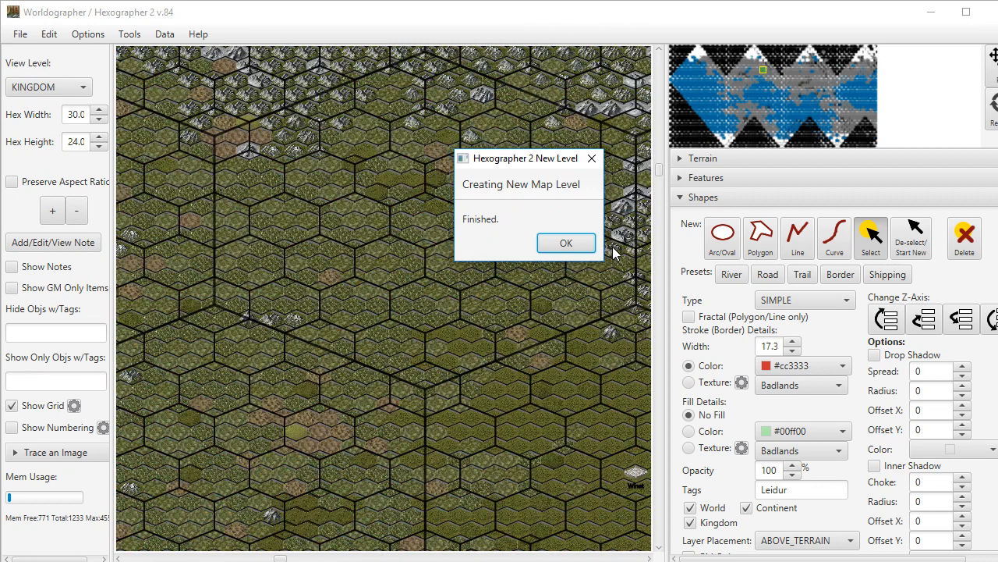
{"action": "left_click", "coordinate": [556, 245]}
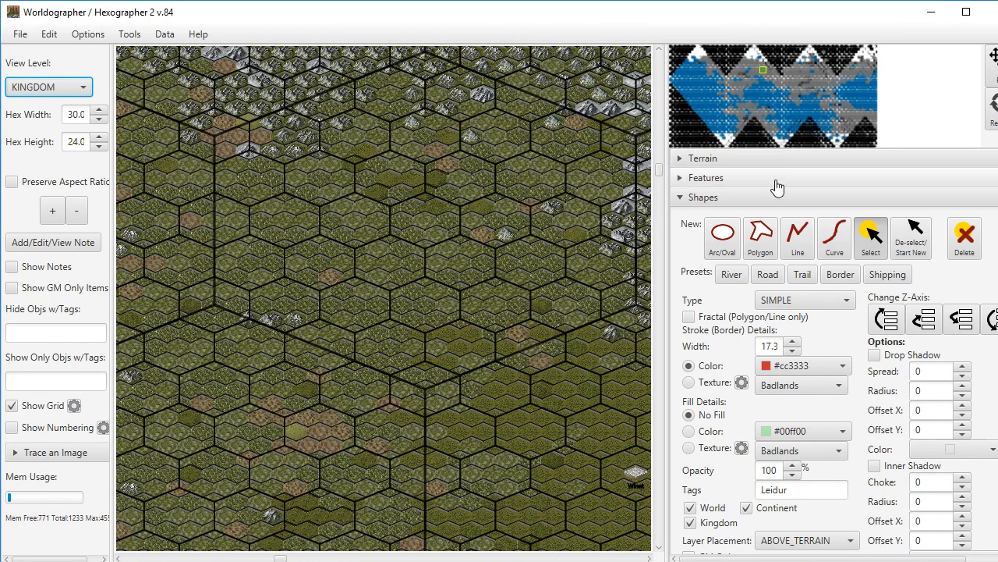
{"action": "left_click", "coordinate": [78, 210]}
{"action": "left_click", "coordinate": [78, 210]}
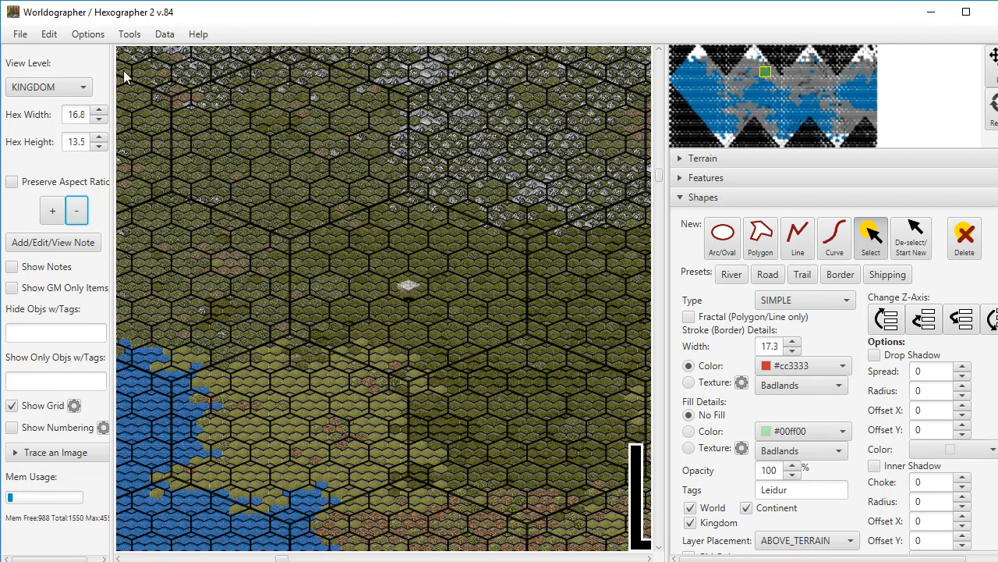
Return to the World level and bring the Leidur nation and its western sea into close view.
{"action": "left_click", "coordinate": [83, 87]}
{"action": "left_click", "coordinate": [60, 105]}
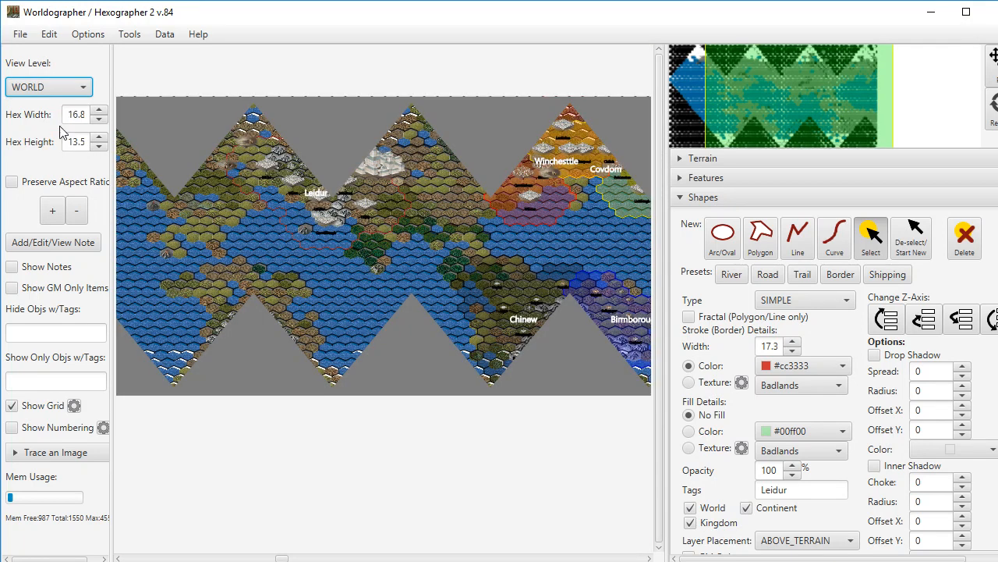
{"action": "left_click", "coordinate": [55, 211]}
{"action": "left_click", "coordinate": [55, 211]}
{"action": "left_click", "coordinate": [54, 212]}
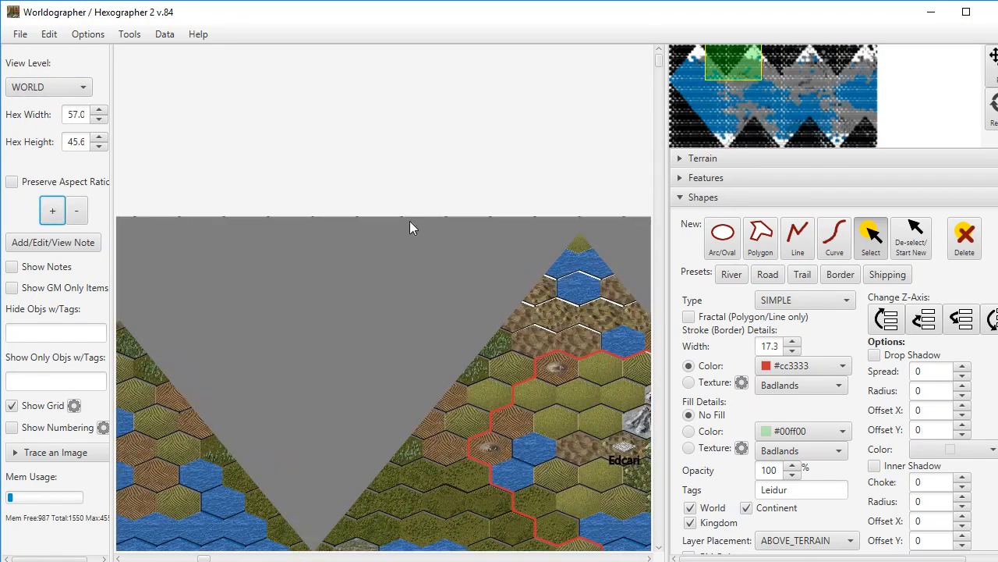
{"action": "left_click", "coordinate": [725, 71]}
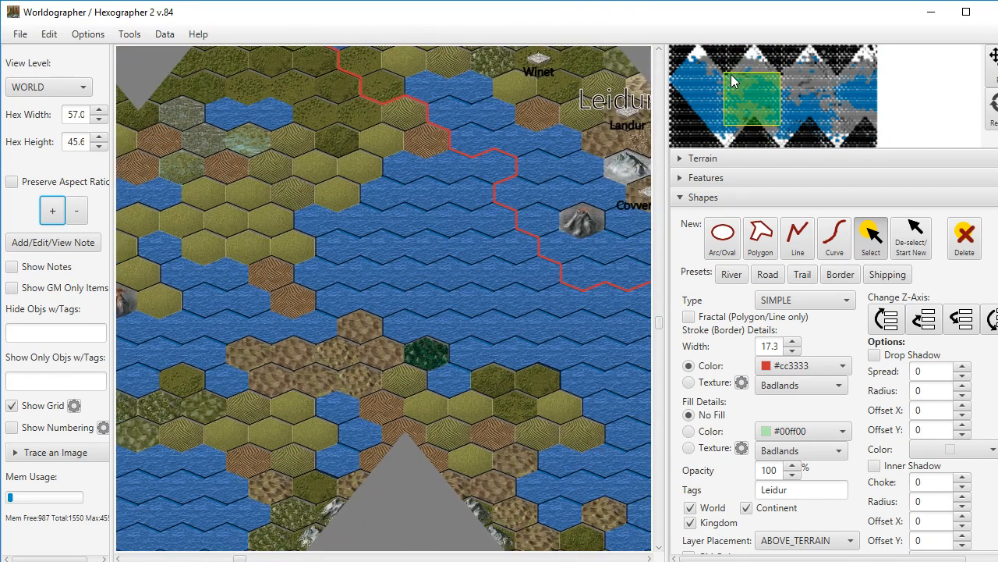
{"action": "left_click_drag", "start_coordinate": [731, 80], "coordinate": [743, 71]}
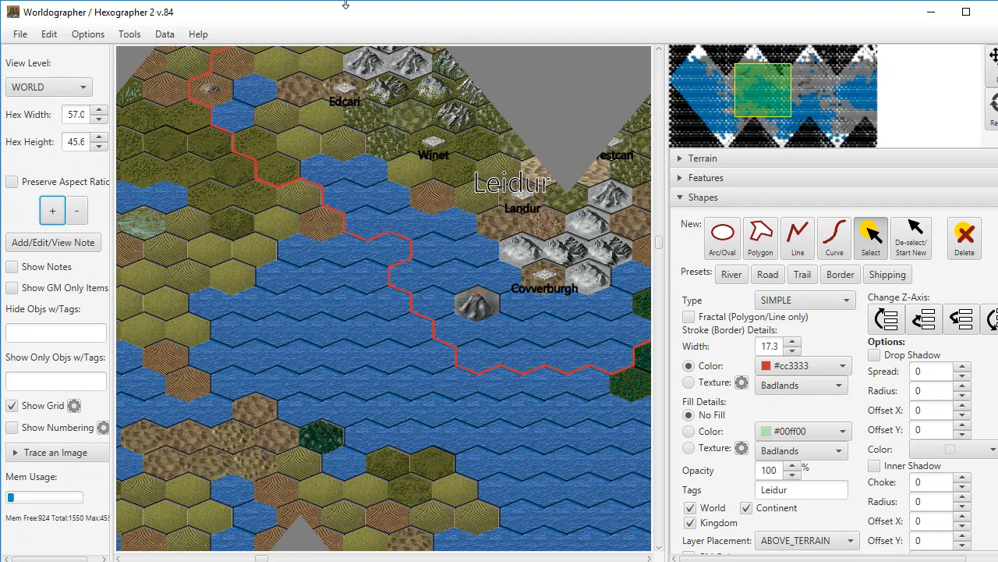
Generate coasts for the world map.
{"action": "left_click", "coordinate": [165, 35]}
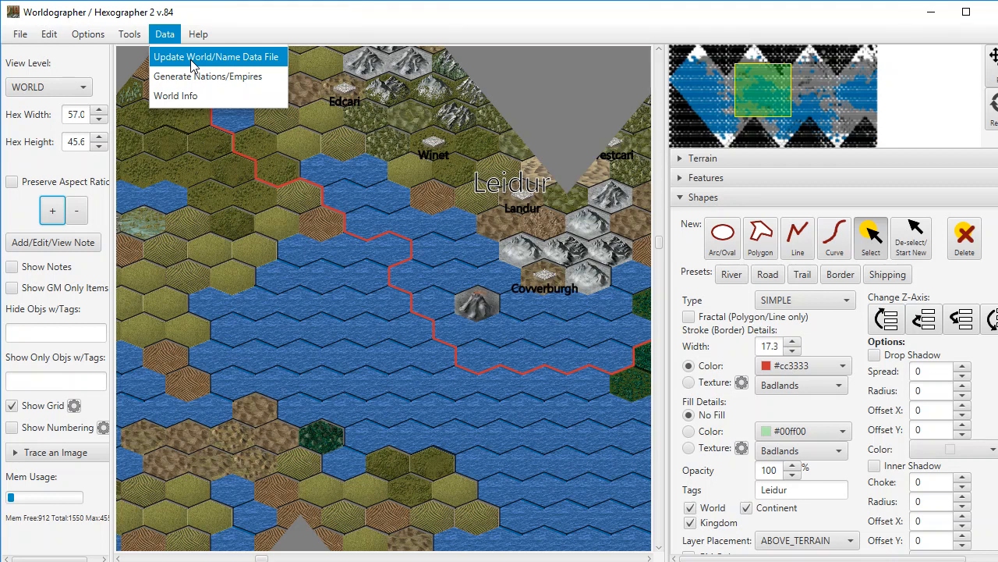
{"action": "mouse_move", "coordinate": [118, 39]}
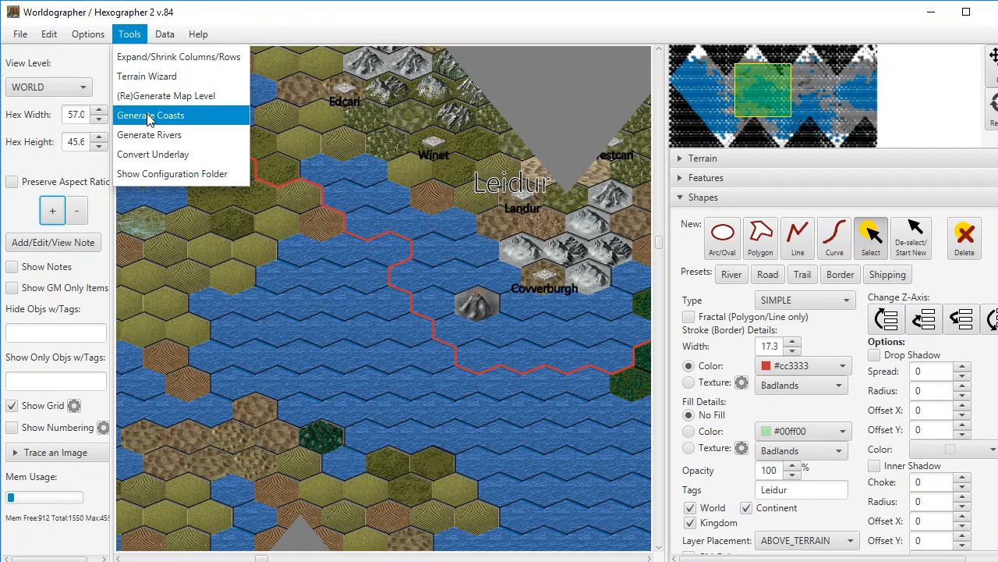
{"action": "left_click", "coordinate": [149, 117]}
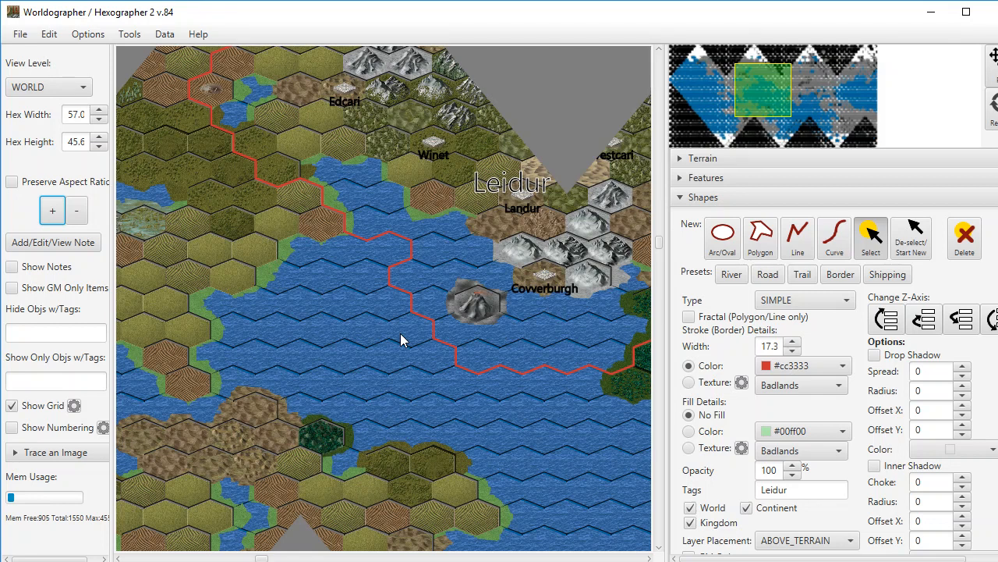
Generate 10 rivers on the world map.
{"action": "left_click", "coordinate": [138, 34]}
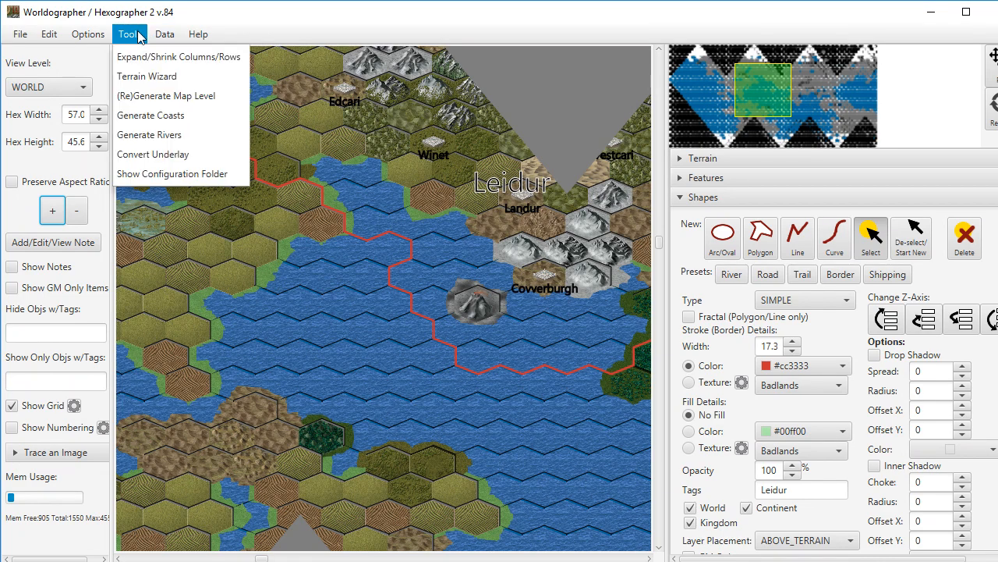
{"action": "left_click", "coordinate": [144, 137]}
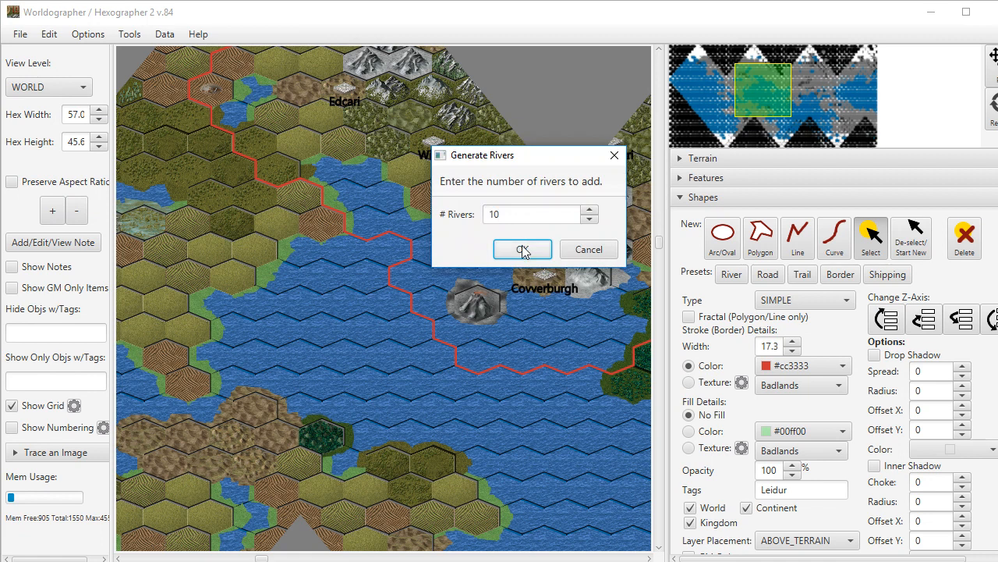
{"action": "left_click", "coordinate": [523, 249]}
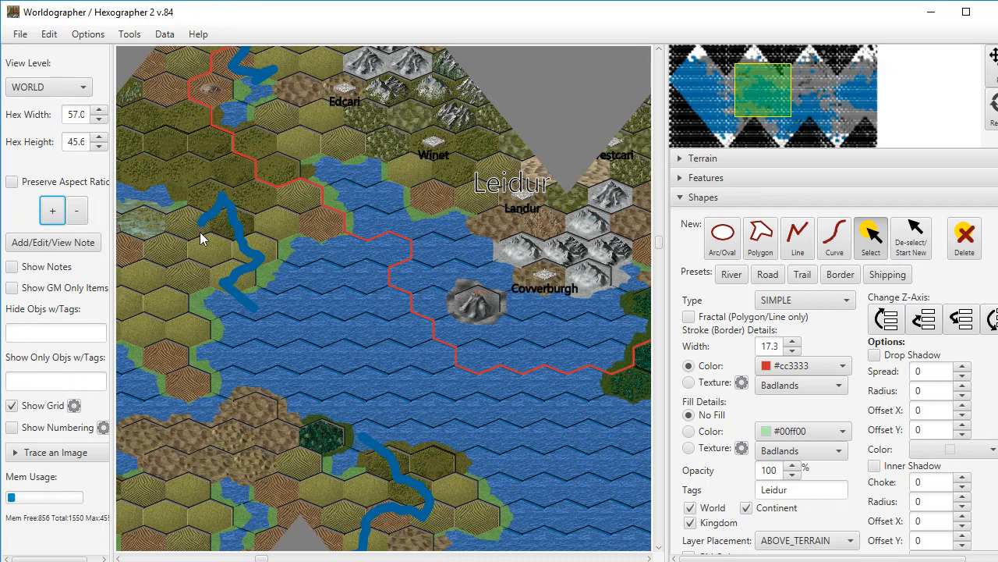
Give the river on the land west of Leidur's border a Water stroke texture and deselect it.
{"action": "left_click", "coordinate": [240, 240]}
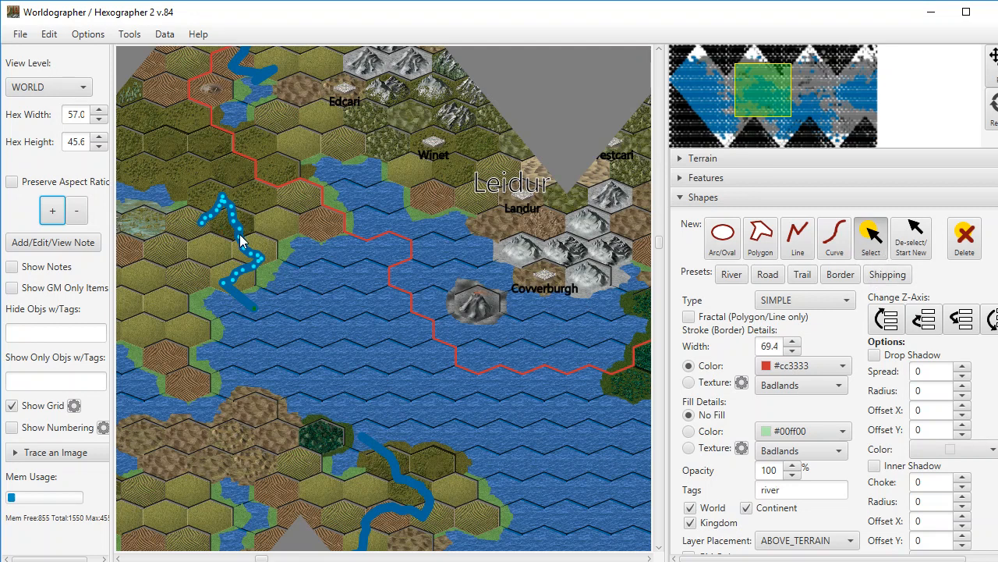
{"action": "left_click", "coordinate": [715, 383]}
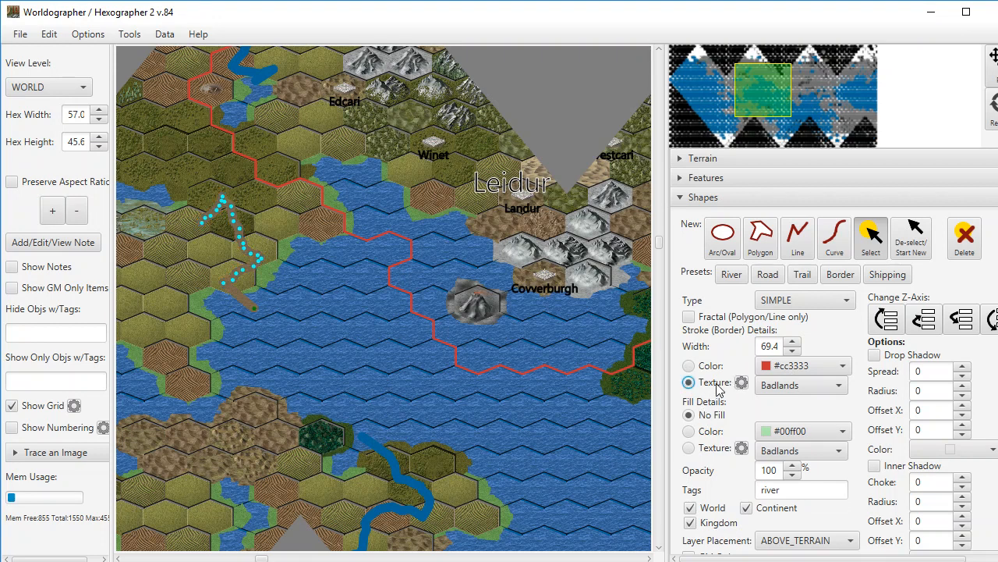
{"action": "left_click", "coordinate": [771, 385]}
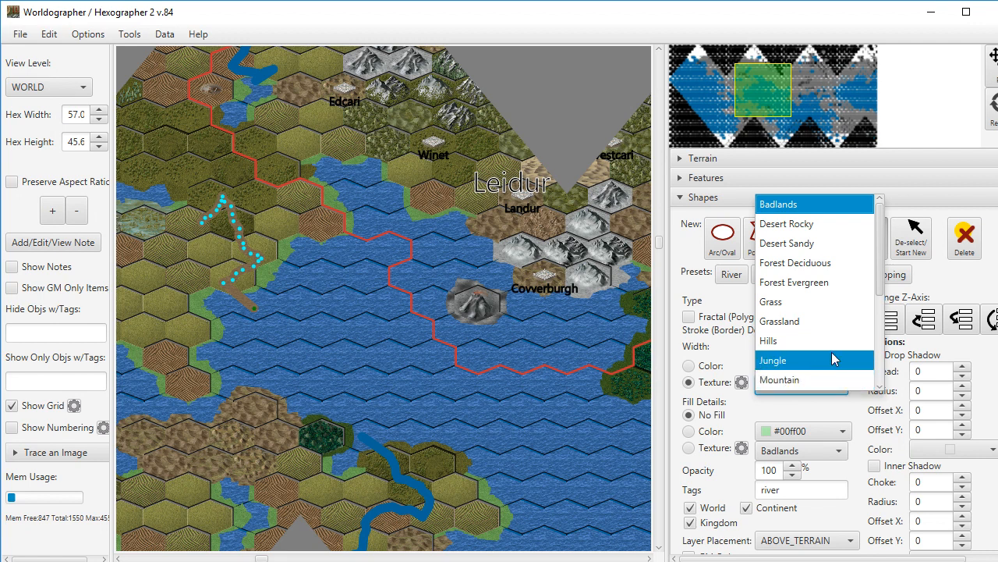
{"action": "scroll", "coordinate": [884, 289], "scroll_direction": "down", "scroll_amount": 3}
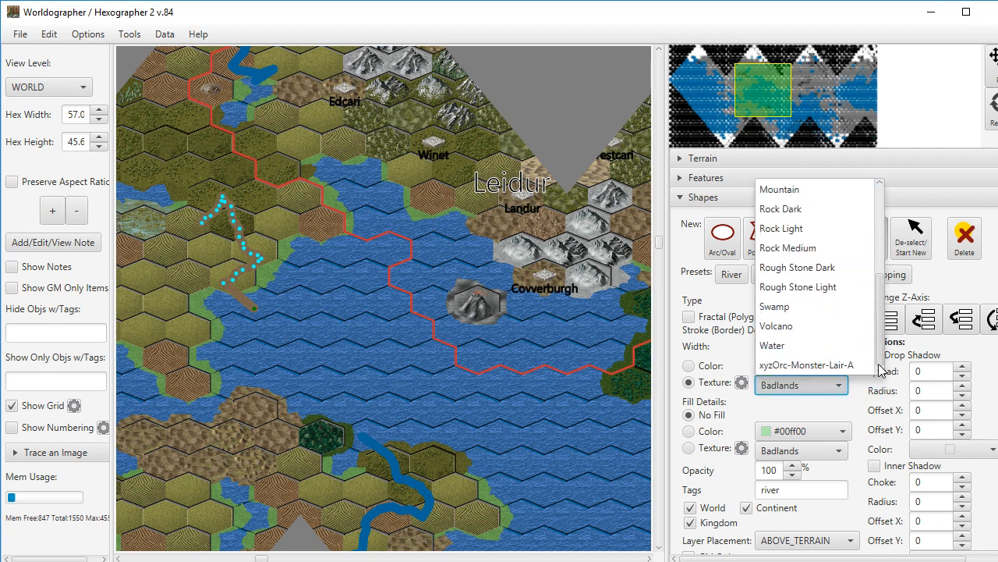
{"action": "left_click", "coordinate": [829, 347]}
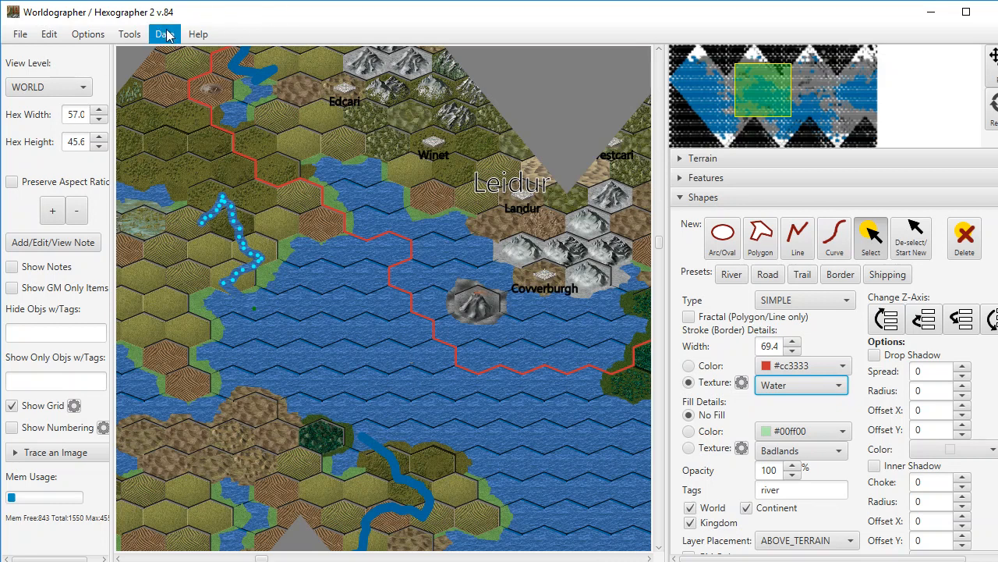
{"action": "left_click", "coordinate": [913, 239]}
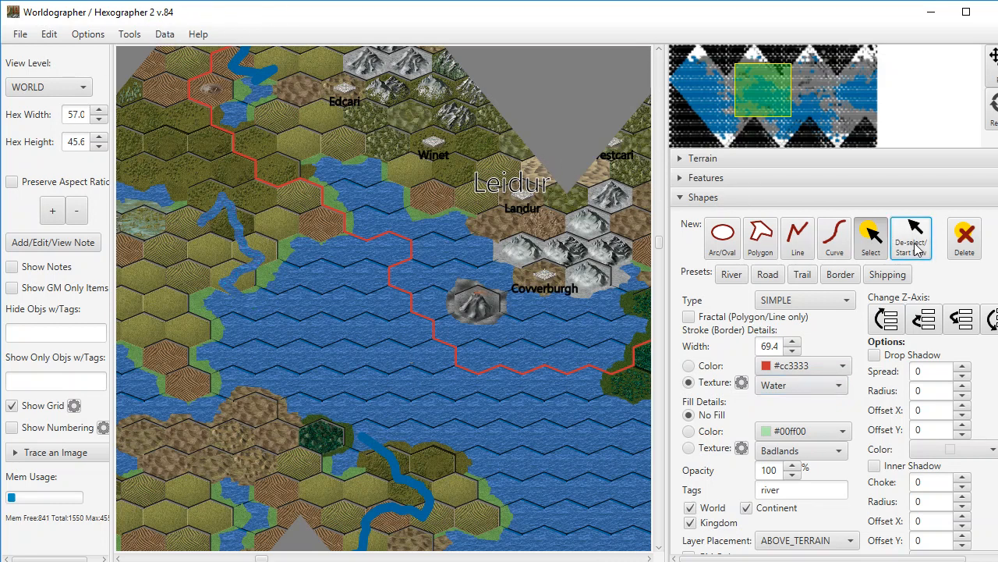
Expand the Trace an Image settings and look up the configuration folder location for custom icons.
{"action": "left_click", "coordinate": [130, 36]}
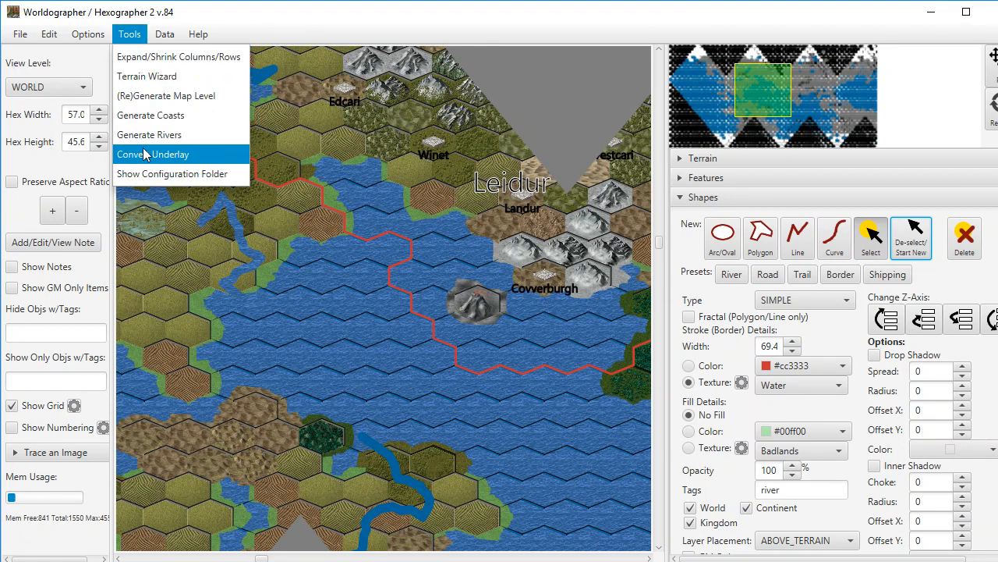
{"action": "left_click", "coordinate": [53, 457]}
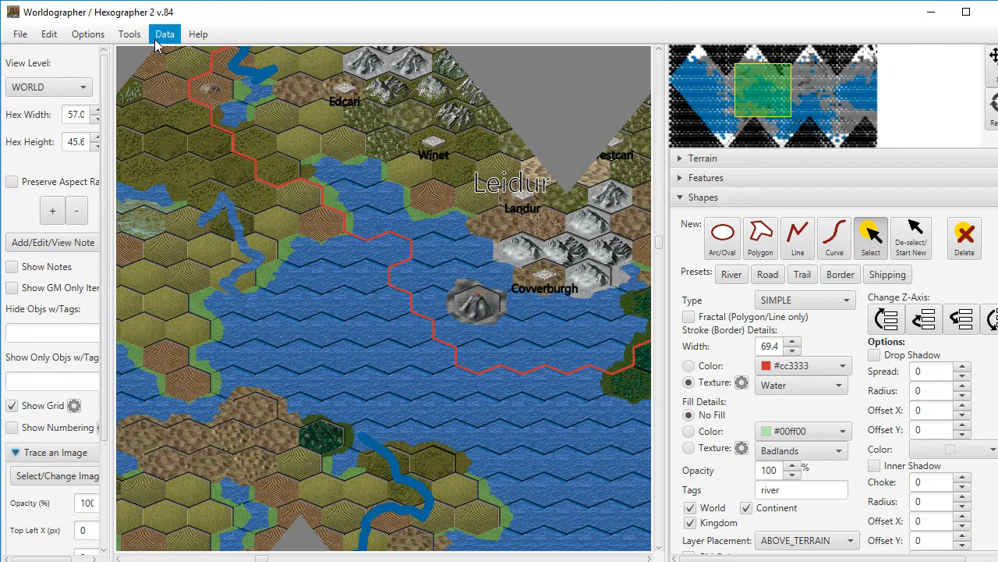
{"action": "left_click", "coordinate": [129, 35]}
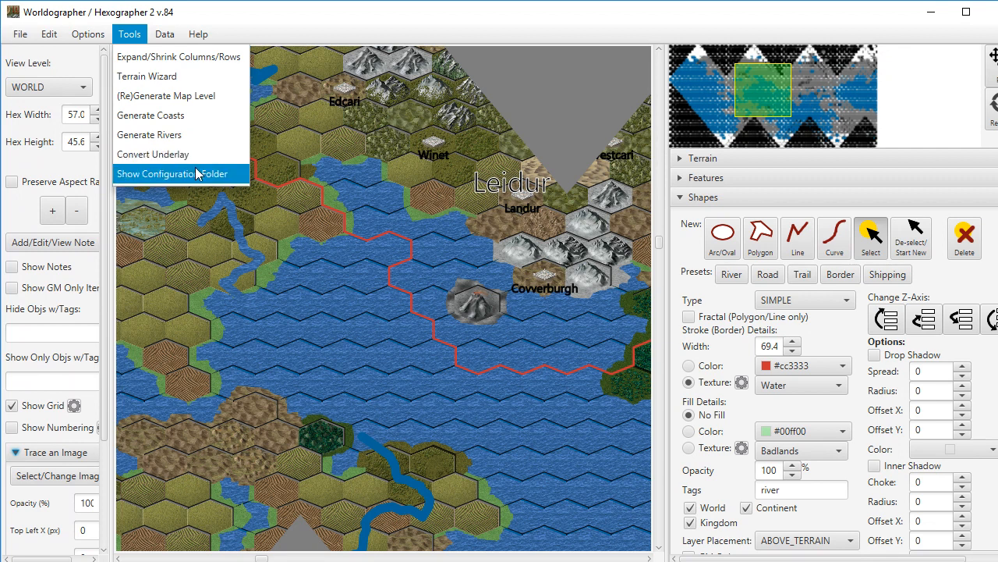
{"action": "left_click", "coordinate": [241, 177]}
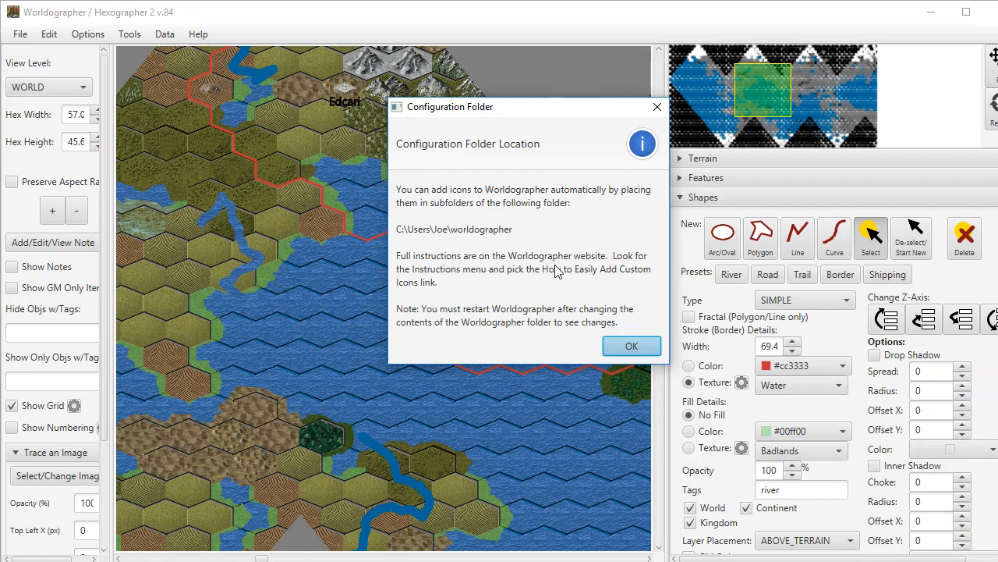
{"action": "left_click", "coordinate": [630, 345]}
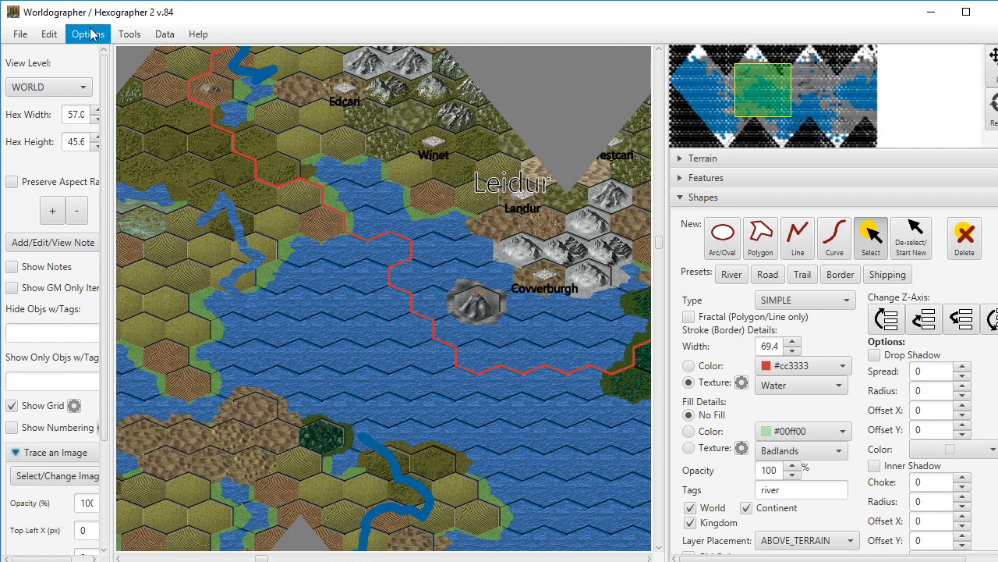
{"action": "left_click", "coordinate": [91, 34]}
{"action": "mouse_move", "coordinate": [127, 43]}
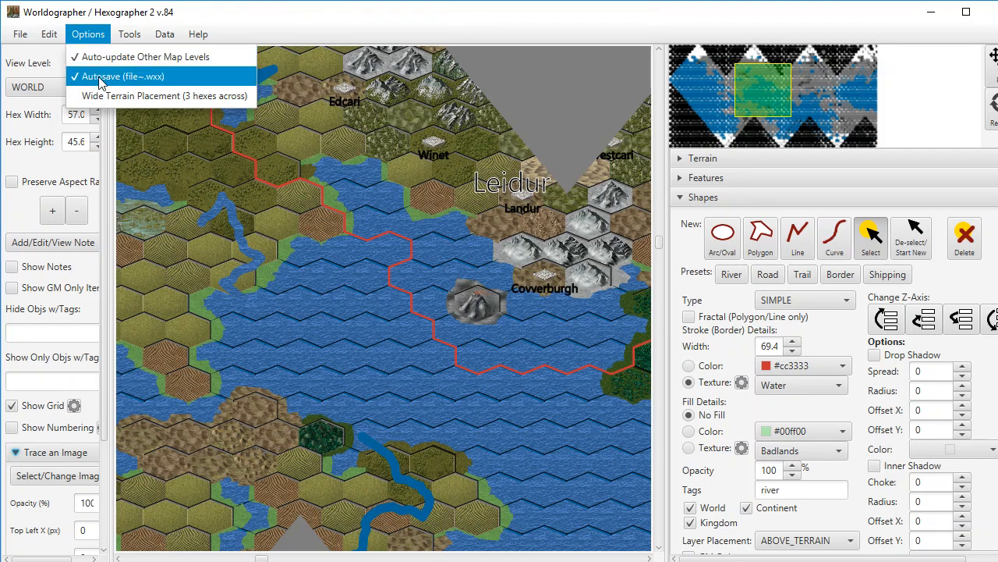
{"action": "mouse_move", "coordinate": [51, 33]}
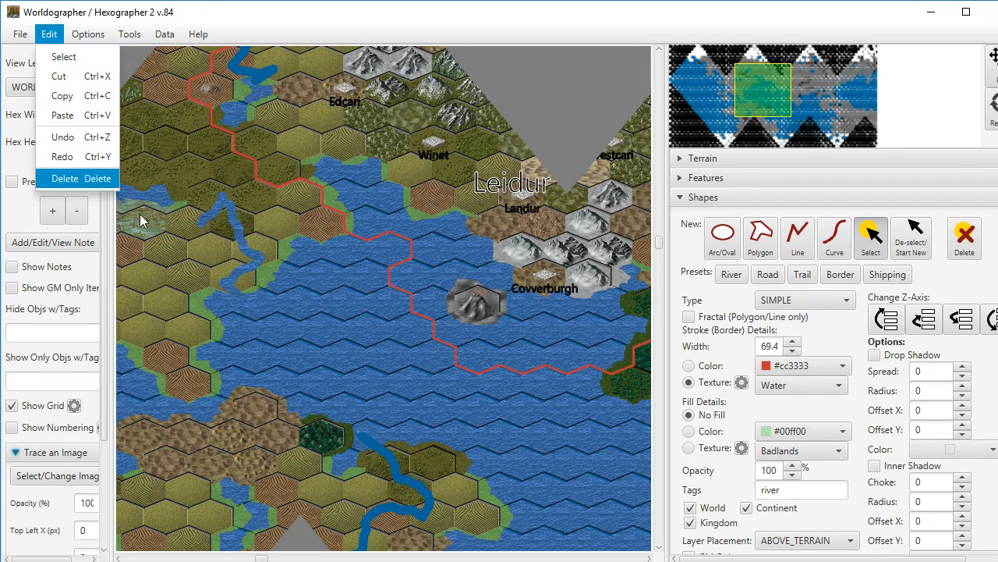
{"action": "left_click", "coordinate": [330, 31]}
Place several isometric city features on the ocean hexes southwest of Leidur.
{"action": "left_click", "coordinate": [719, 180]}
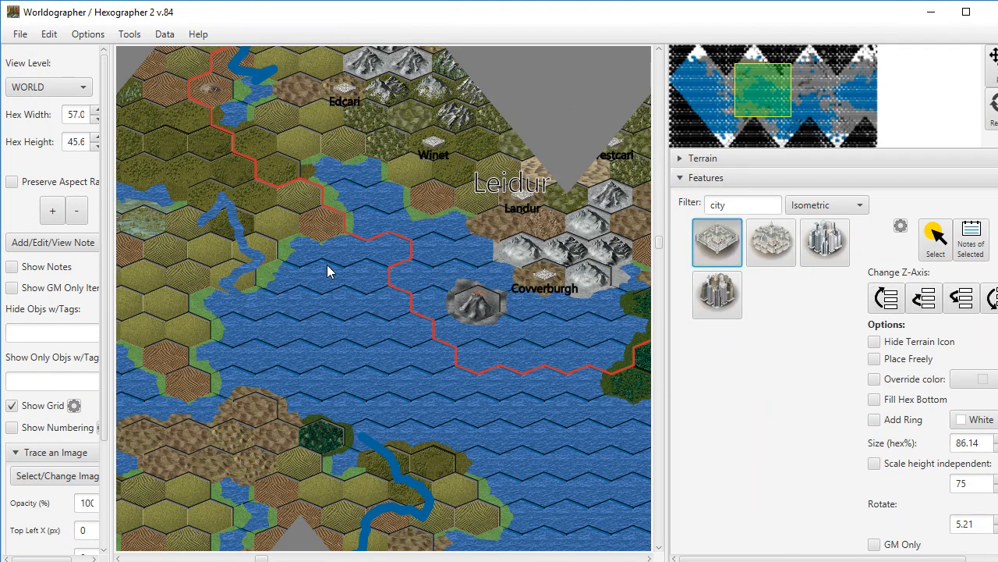
{"action": "left_click", "coordinate": [290, 331]}
{"action": "left_click", "coordinate": [306, 351]}
{"action": "left_click", "coordinate": [361, 376]}
{"action": "left_click", "coordinate": [405, 377]}
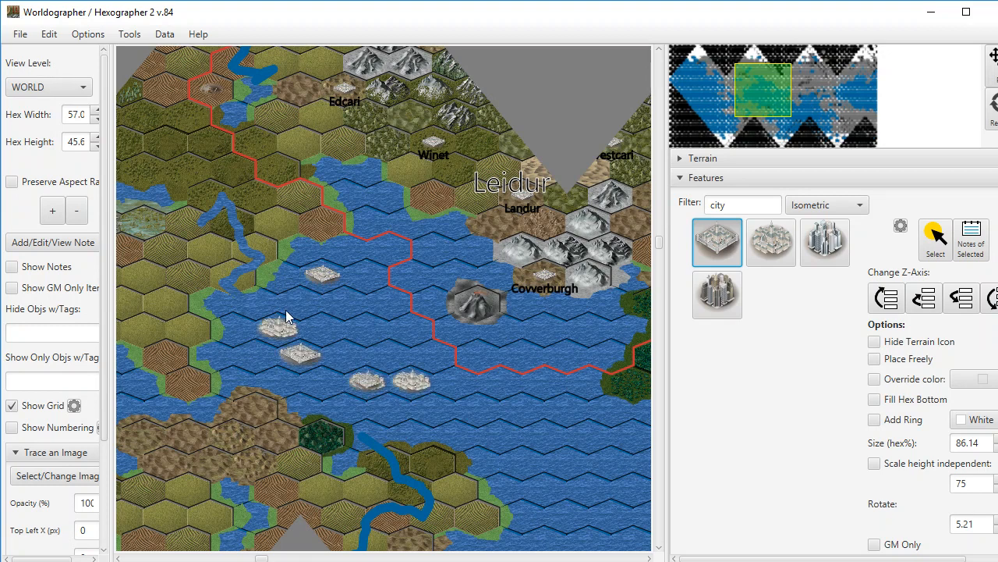
Place three more isometric city features on the ocean hexes among the cities southwest of Leidur.
{"action": "left_click", "coordinate": [293, 310]}
{"action": "left_click", "coordinate": [320, 324]}
{"action": "left_click", "coordinate": [386, 343]}
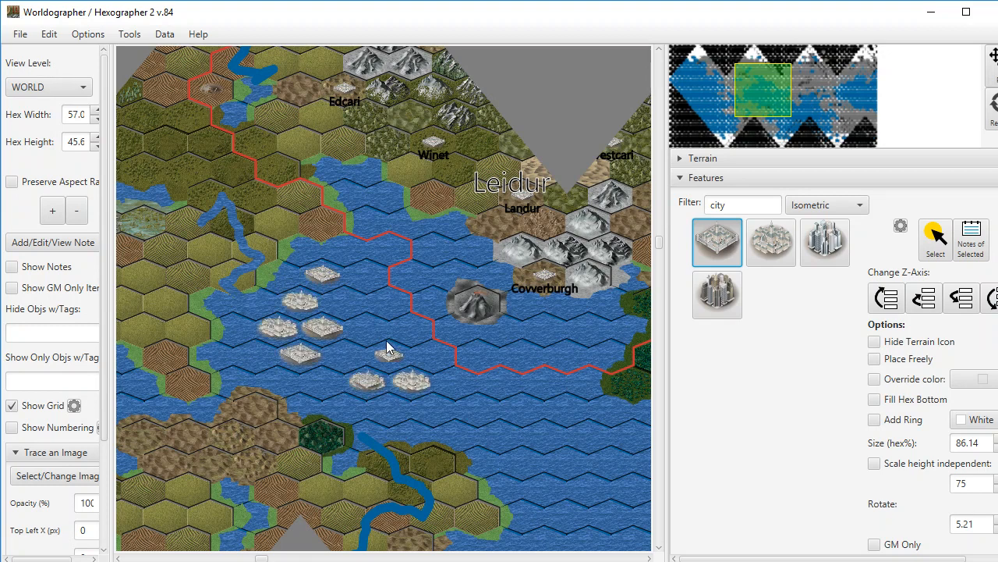
Undo all the city placements on the ocean hexes southwest of Leidur.
{"action": "left_click", "coordinate": [49, 34]}
{"action": "left_click", "coordinate": [56, 137]}
{"action": "key", "text": "ctrl+z"}
{"action": "key", "text": "ctrl+z"}
{"action": "key", "text": "ctrl+z"}
{"action": "key", "text": "ctrl+z"}
{"action": "key", "text": "ctrl+z"}
{"action": "key", "text": "ctrl+z"}
{"action": "key", "text": "ctrl+z"}
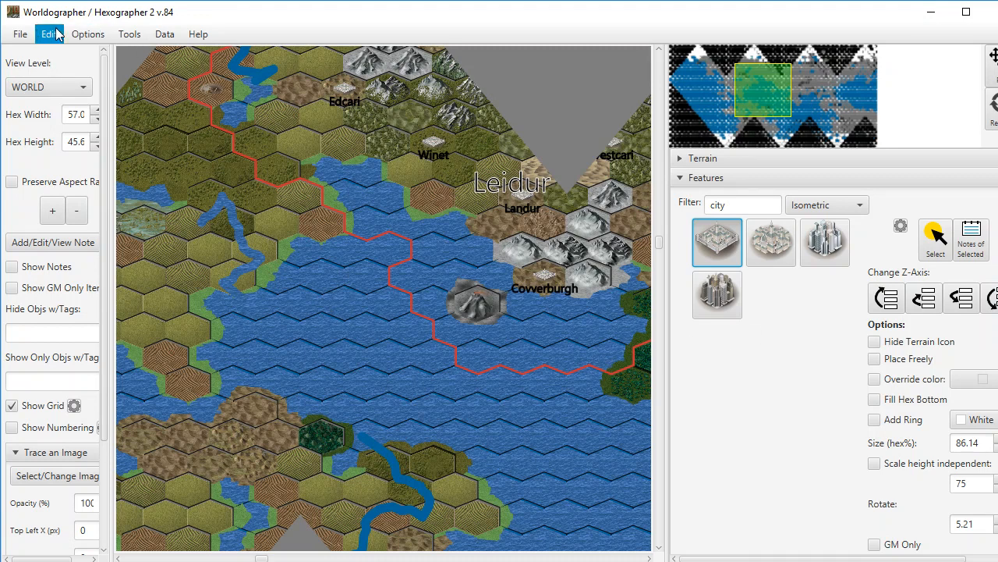
Redo four of the ocean city placements and undo them again.
{"action": "key", "text": "ctrl+y"}
{"action": "key", "text": "ctrl+y"}
{"action": "key", "text": "ctrl+y"}
{"action": "key", "text": "ctrl+y"}
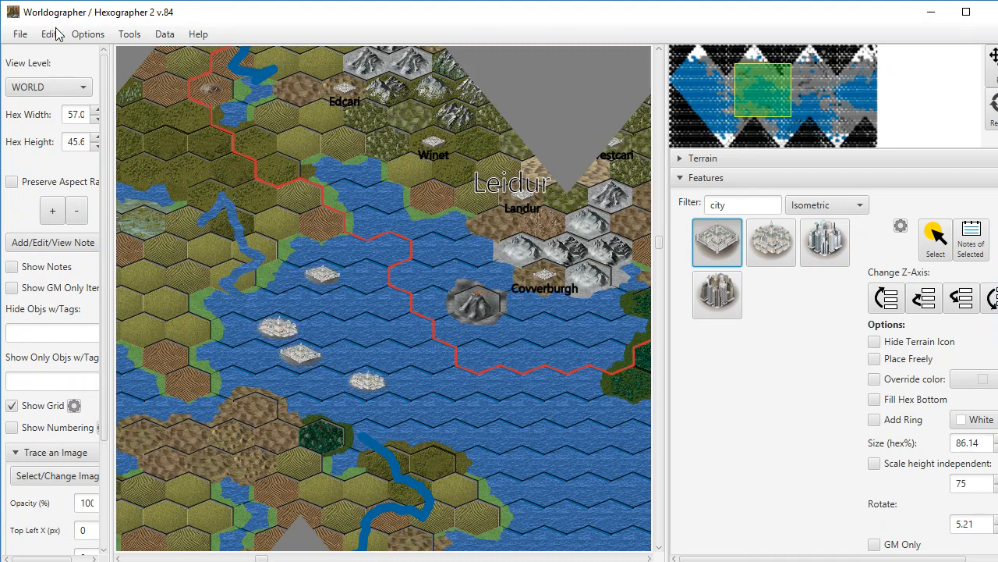
{"action": "key", "text": "ctrl+z"}
{"action": "key", "text": "ctrl+z"}
{"action": "key", "text": "ctrl+z"}
{"action": "key", "text": "ctrl+z"}
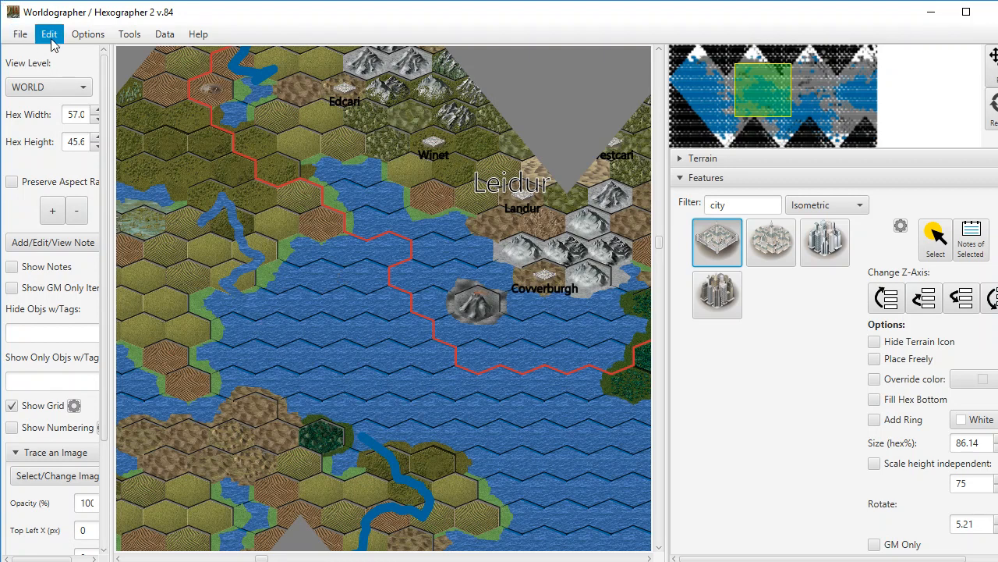
Look over the file commands and open the Save Configuration dialog, closing it without saving.
{"action": "left_click", "coordinate": [23, 34]}
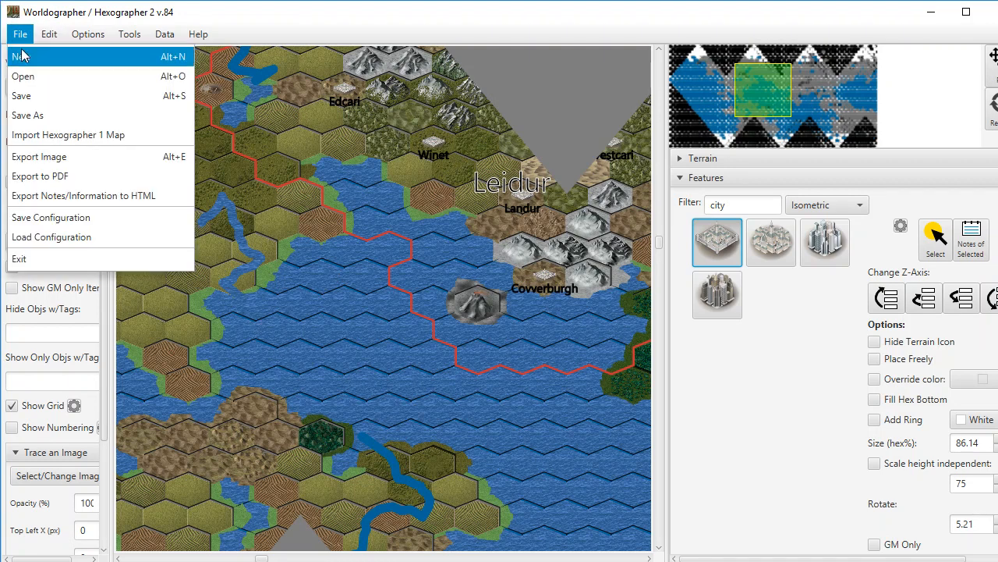
{"action": "mouse_move", "coordinate": [51, 43]}
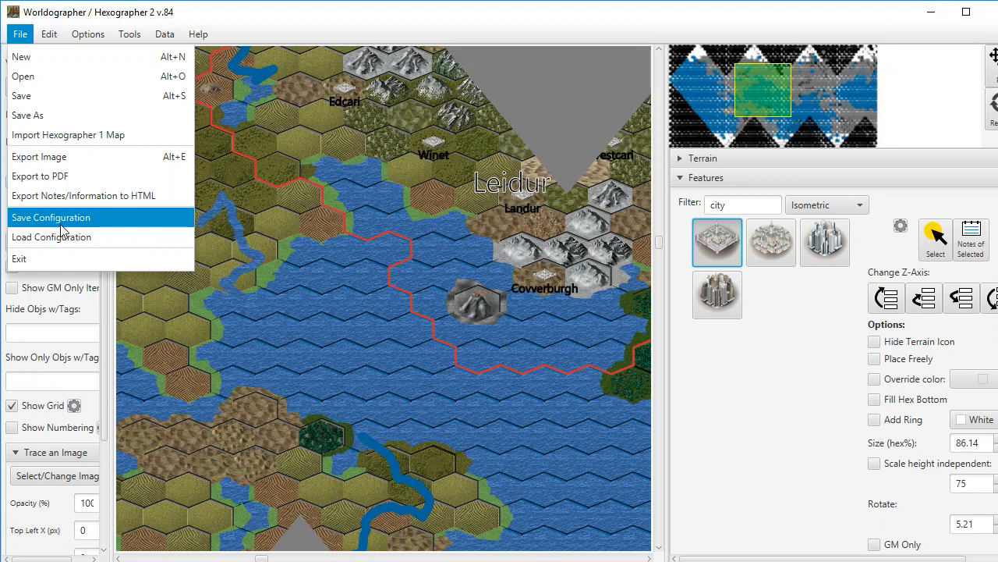
{"action": "left_click", "coordinate": [60, 224]}
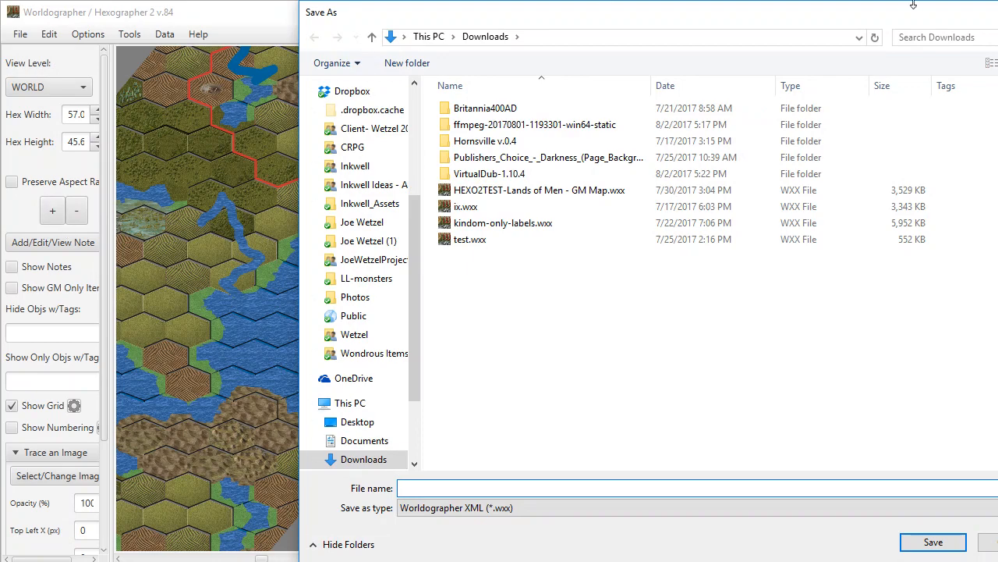
{"action": "key", "text": "Escape"}
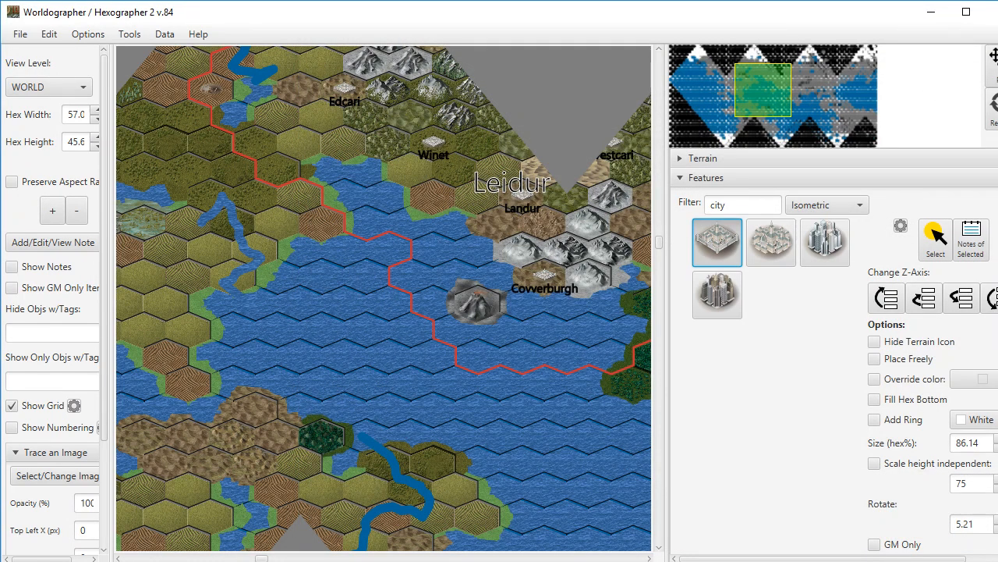